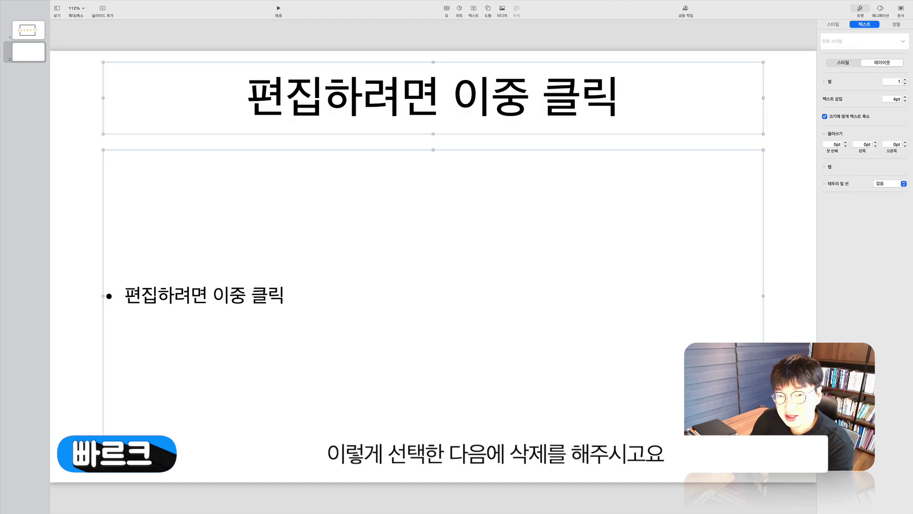
Step: Delete the title and body placeholders from the slide and insert a basic square shape
key("BackSpace")
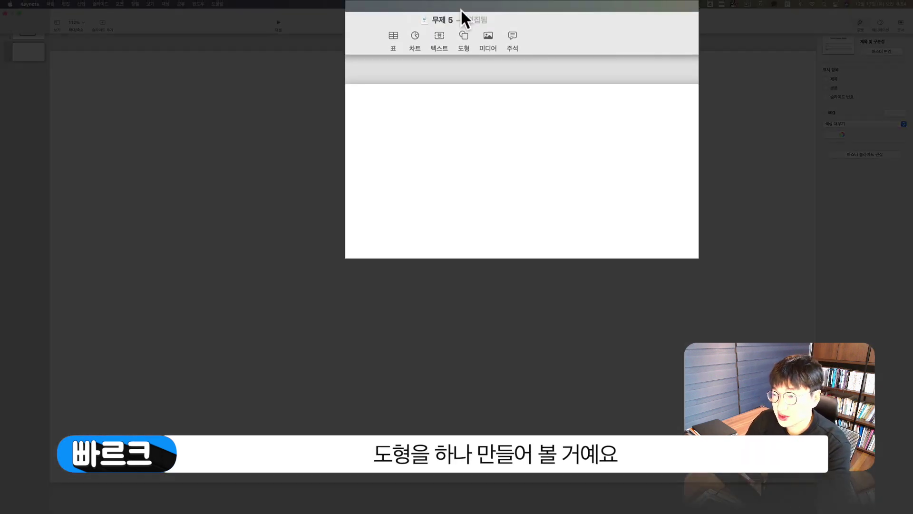
left_click(464, 37)
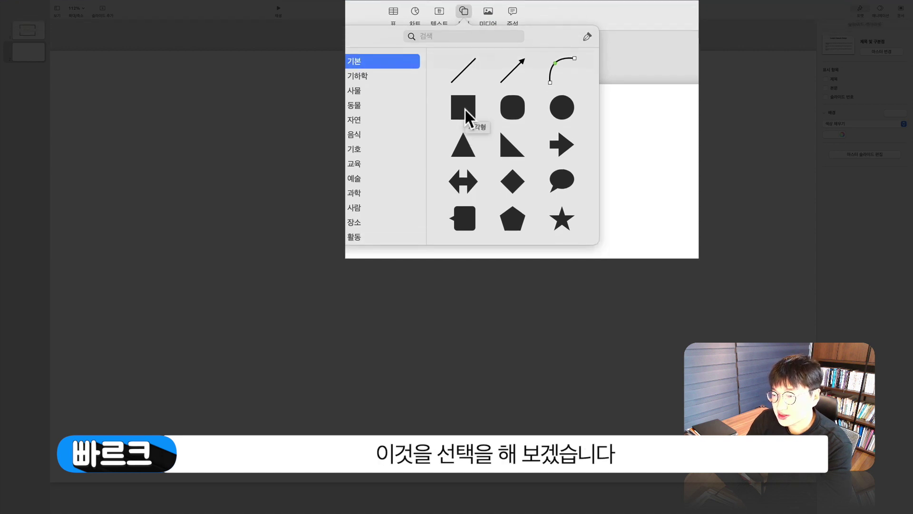
left_click(465, 112)
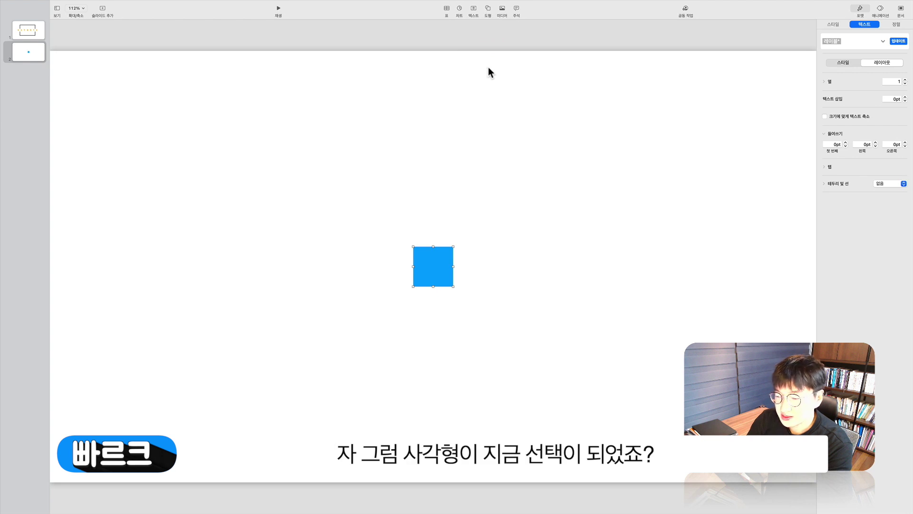
Step: Enlarge the square into a wide rectangle and centre it on the slide using the alignment guides
left_click_drag(454, 245, 631, 143)
left_click_drag(550, 198, 417, 209)
left_click_drag(499, 300, 632, 363)
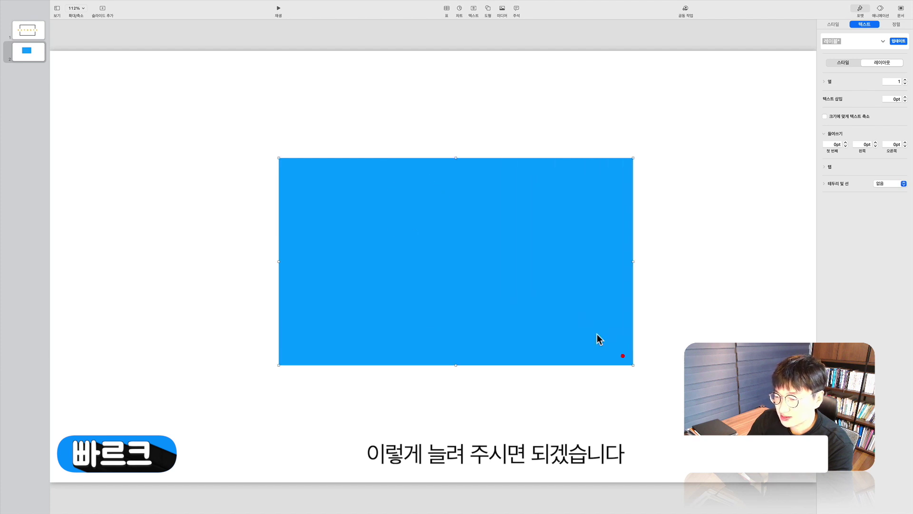
left_click_drag(597, 334, 553, 328)
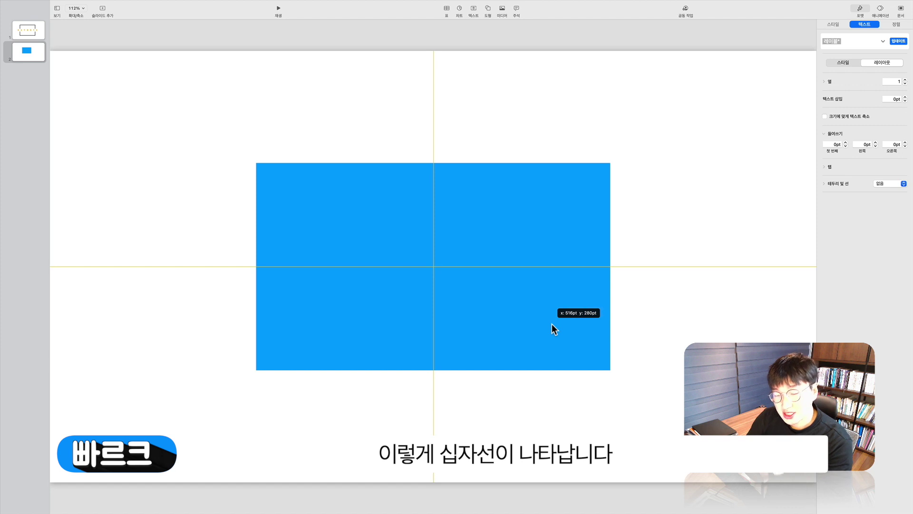
left_click_drag(552, 324, 551, 324)
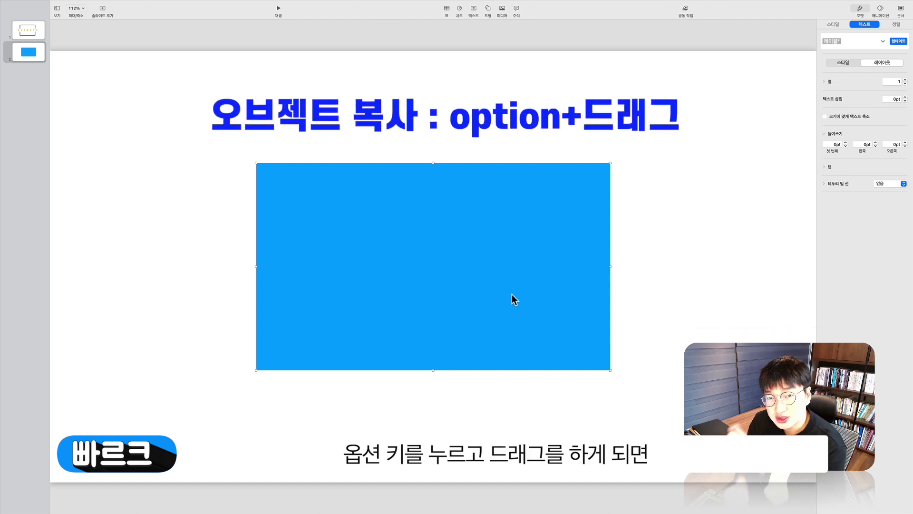
Step: Duplicate the blue rectangle and offset the copy toward the slide's upper right corner
left_click_drag(484, 274, 575, 215)
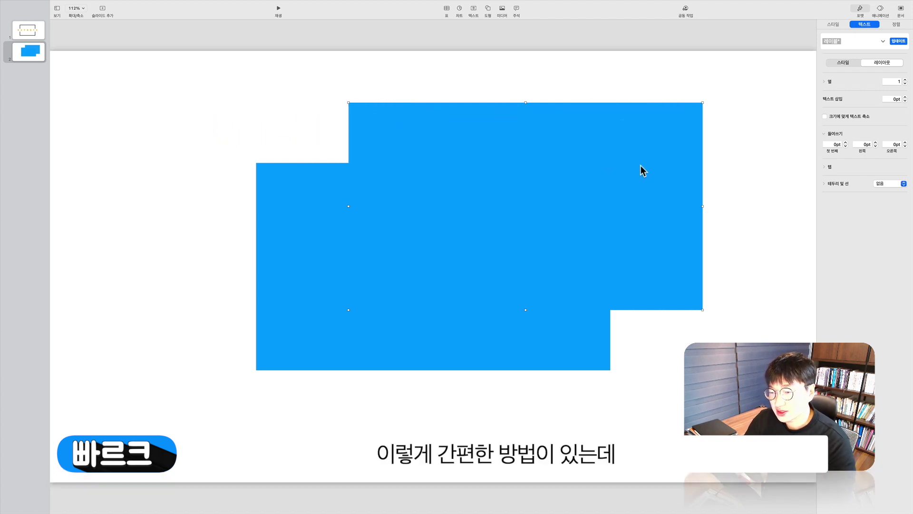
left_click_drag(498, 165, 539, 112)
left_click(350, 173)
left_click(492, 116)
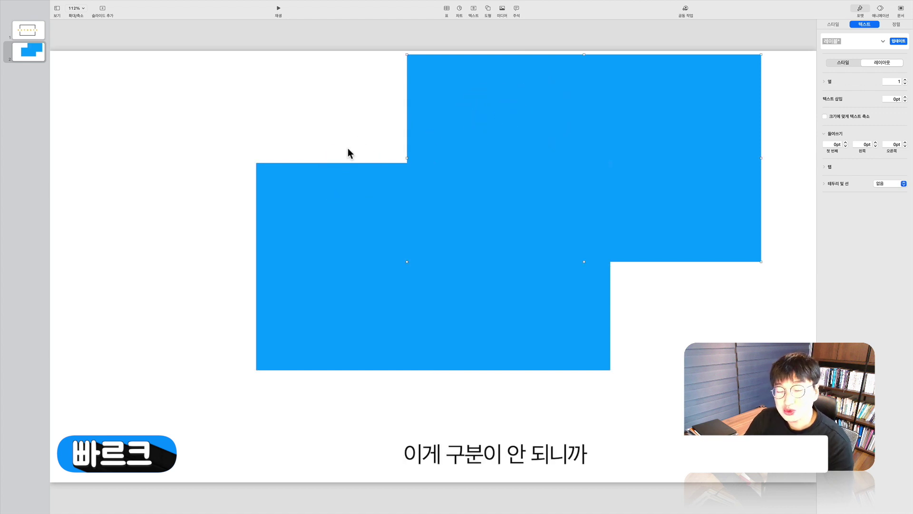
Step: Change the fill colour of the duplicated rectangle to medium grey
left_click(576, 86)
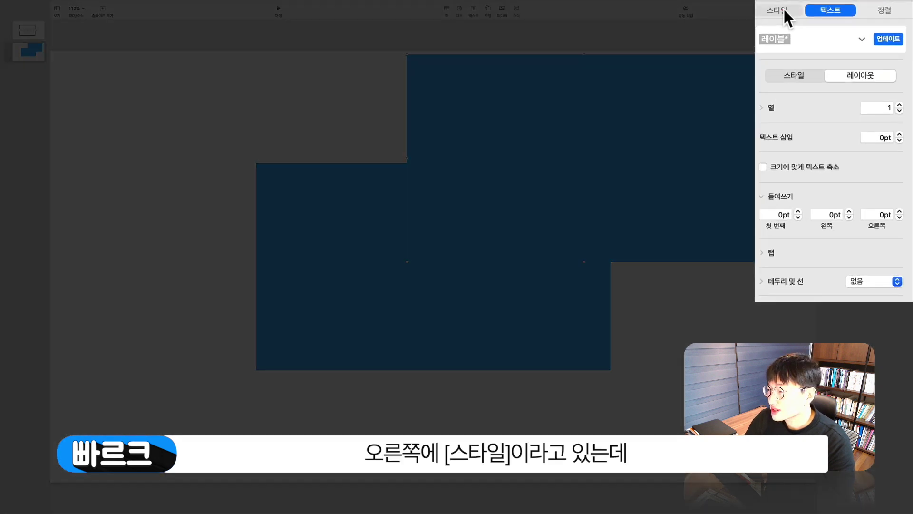
left_click(836, 24)
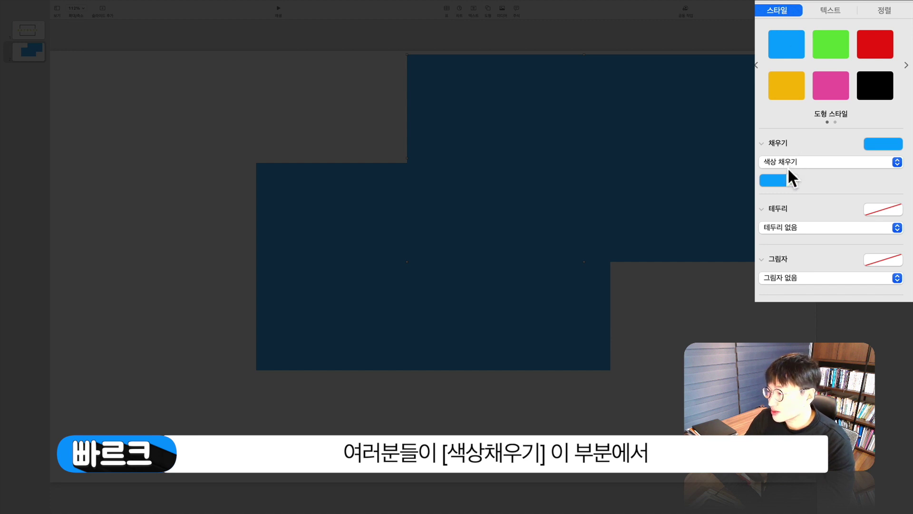
left_click(781, 179)
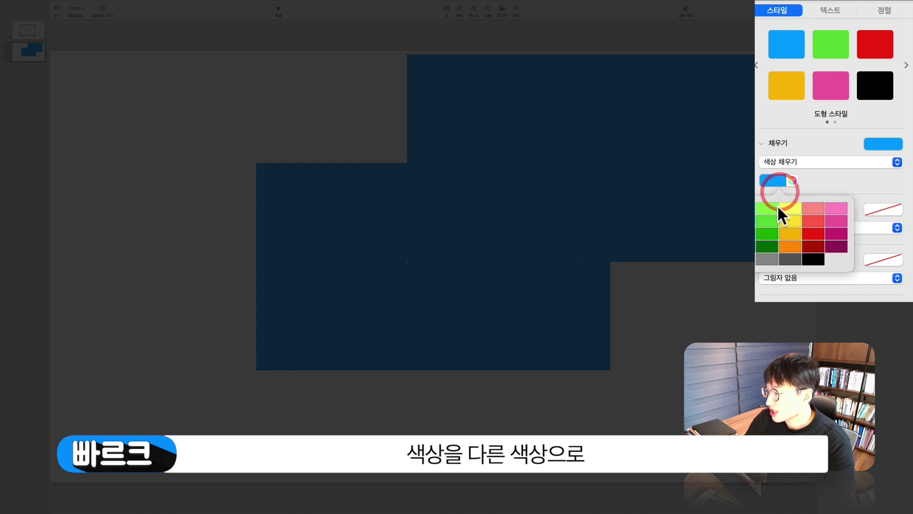
left_click(766, 258)
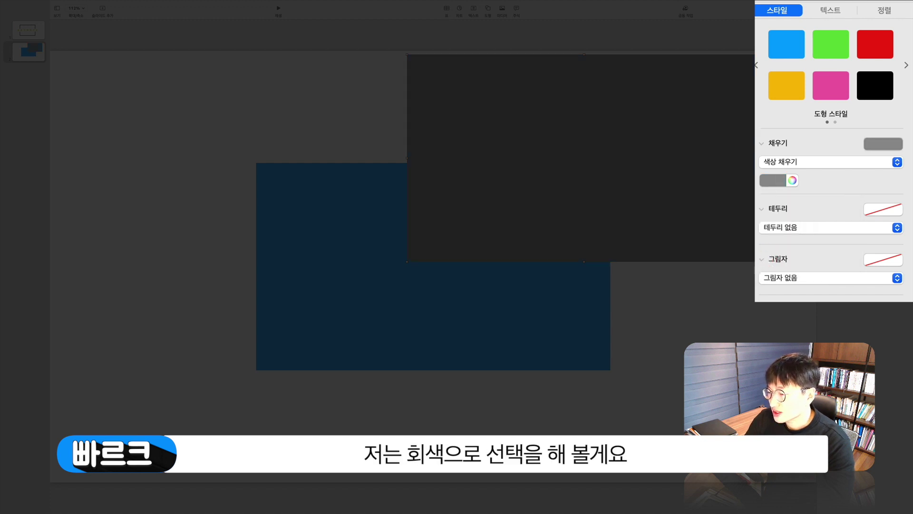
Step: Shrink the grey rectangle and centre it inside the blue one, leaving a blue margin all around
left_click_drag(680, 149, 584, 181)
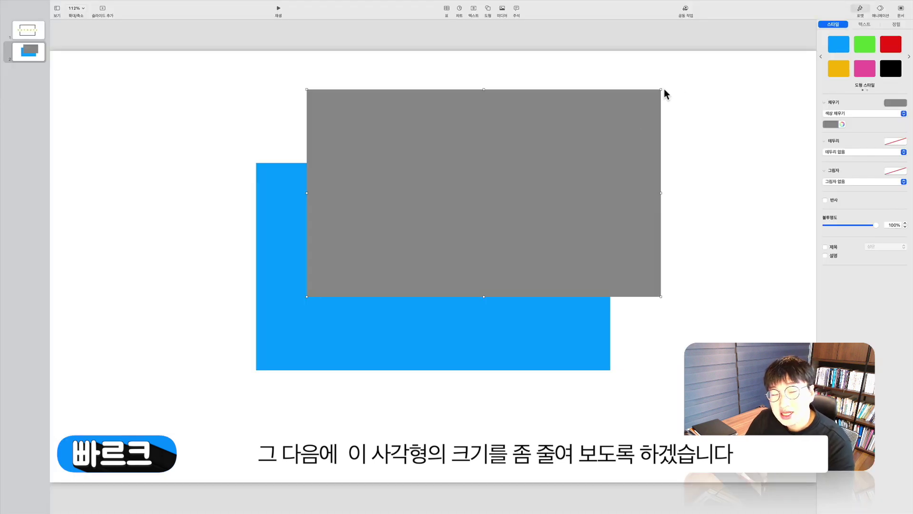
mouse_move(661, 89)
left_mouse_down()
mouse_move(621, 115)
mouse_move(557, 194)
mouse_move(573, 200)
mouse_move(565, 197)
left_mouse_up()
left_click(675, 196)
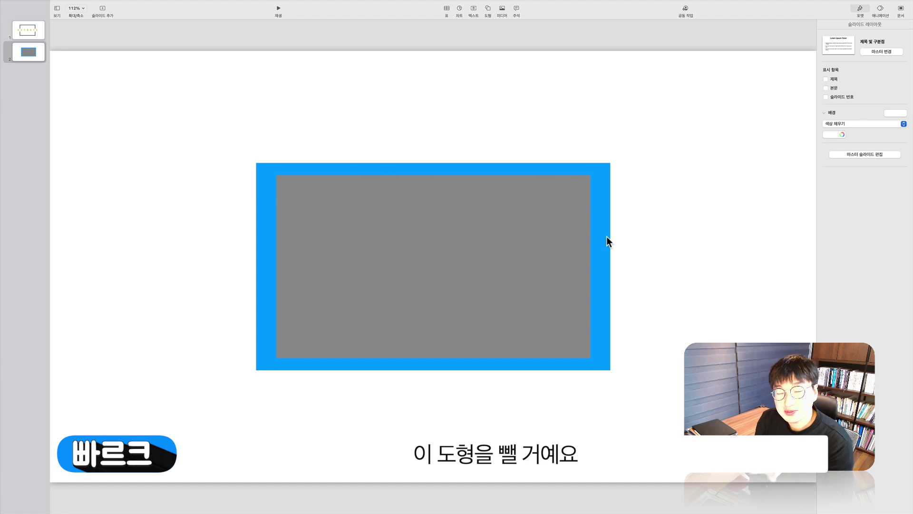
left_click(650, 244)
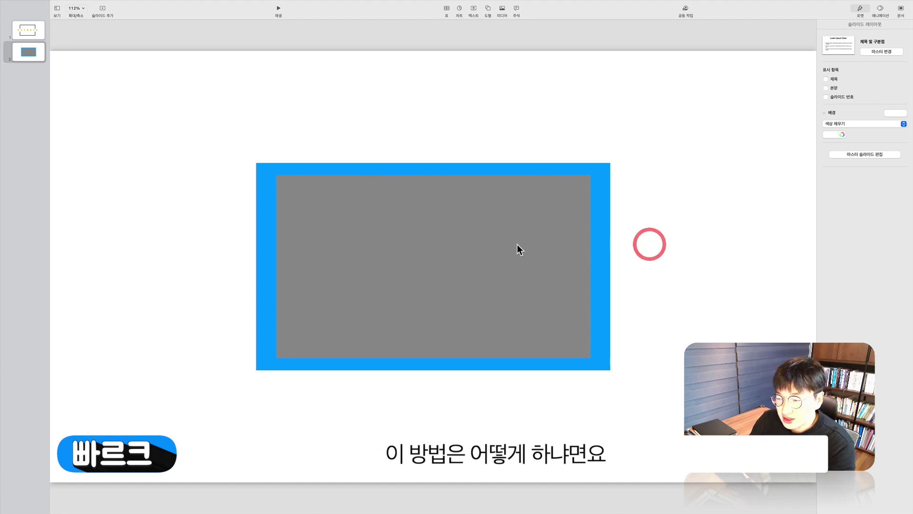
Step: Subtract the grey rectangle from the blue one to make a hollow frame
left_click_drag(222, 134, 664, 388)
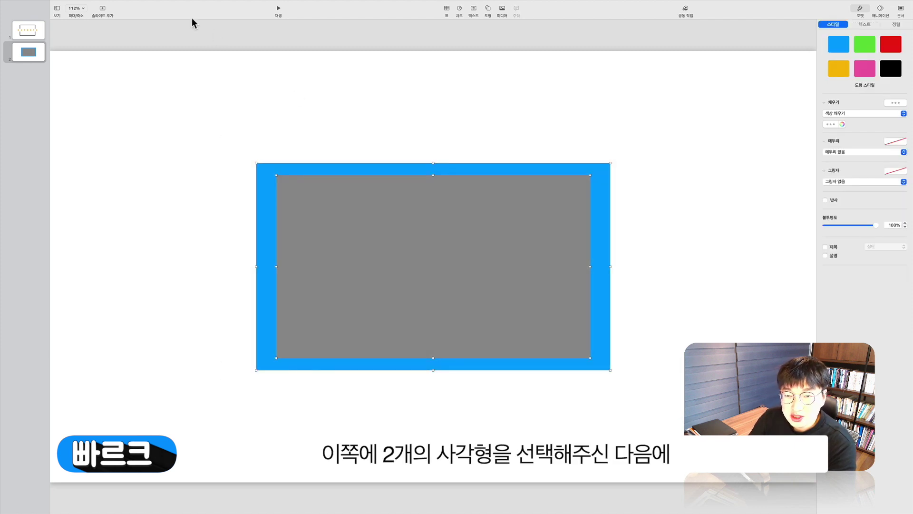
left_click(93, 4)
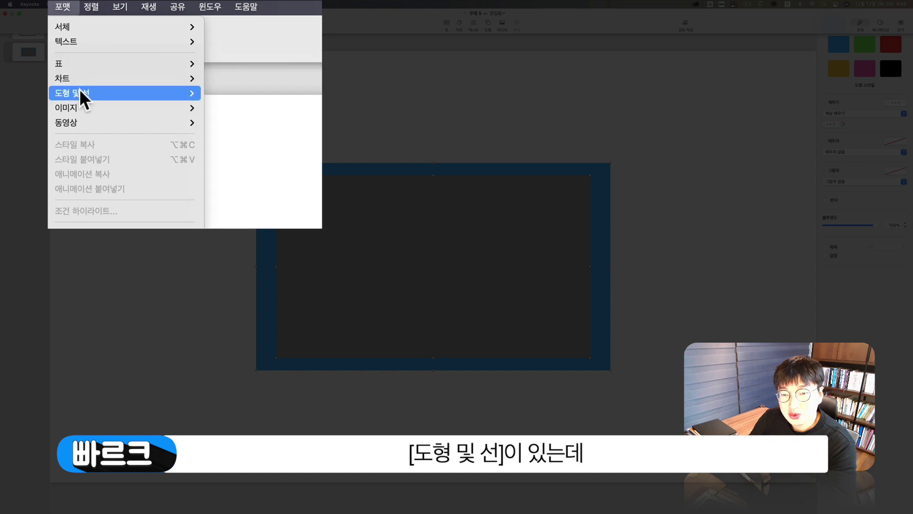
mouse_move(80, 92)
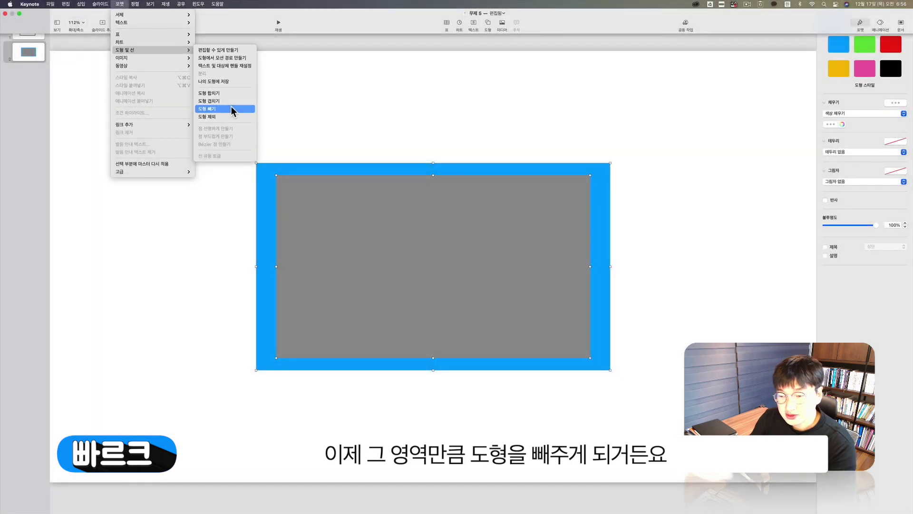
left_click(231, 108)
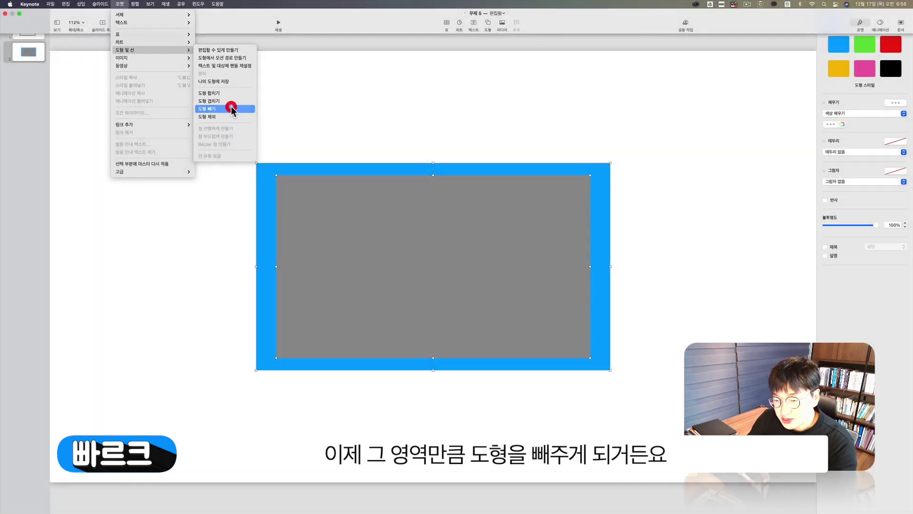
left_click(701, 281)
left_click(606, 250)
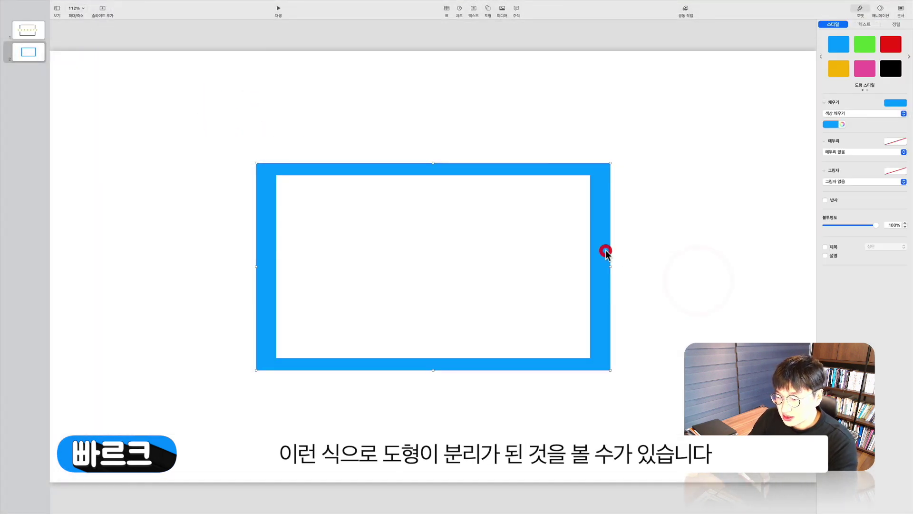
left_click(664, 242)
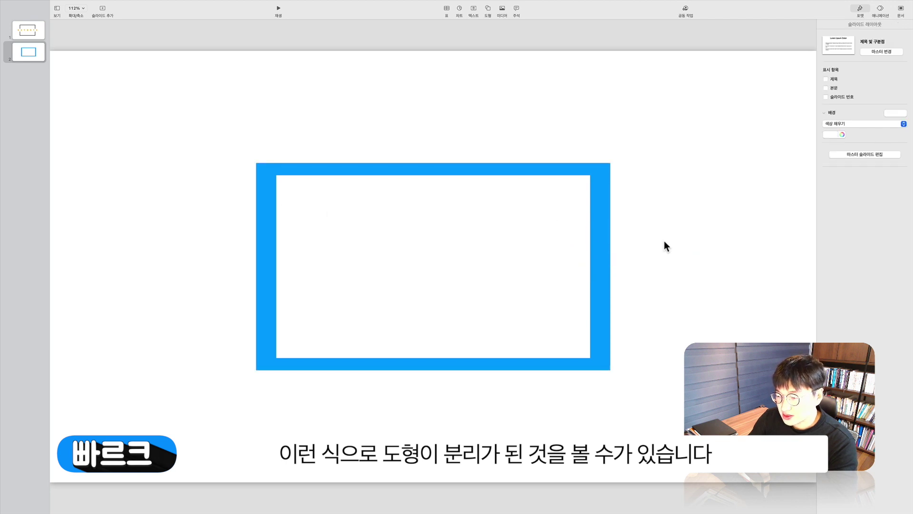
Step: Try orange, dark green and black fills on the hollow frame before returning its fill to sky blue
left_click(594, 247)
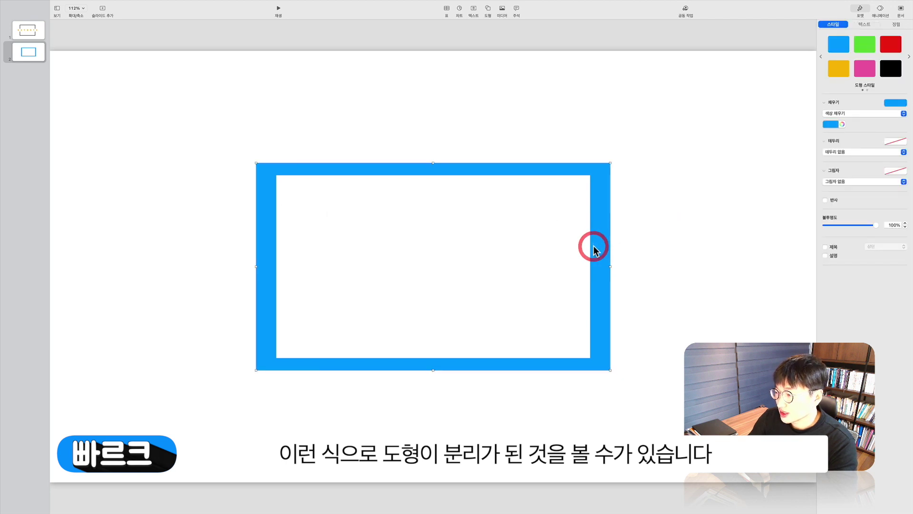
left_click(832, 124)
left_click(841, 163)
left_click(833, 125)
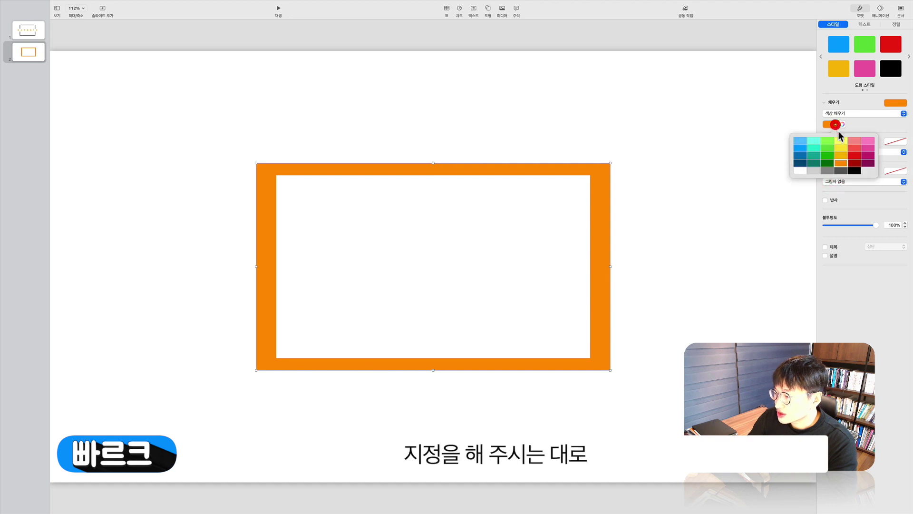
left_click(826, 163)
left_click(837, 123)
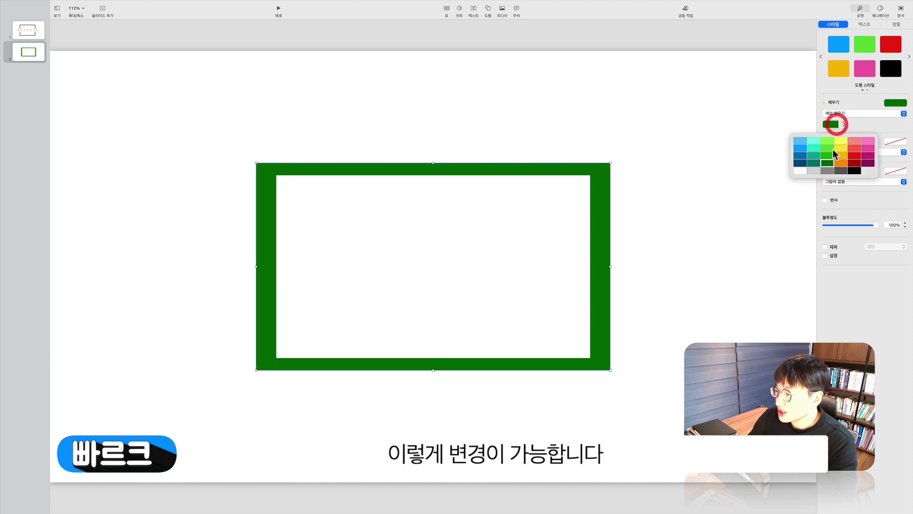
left_click(854, 169)
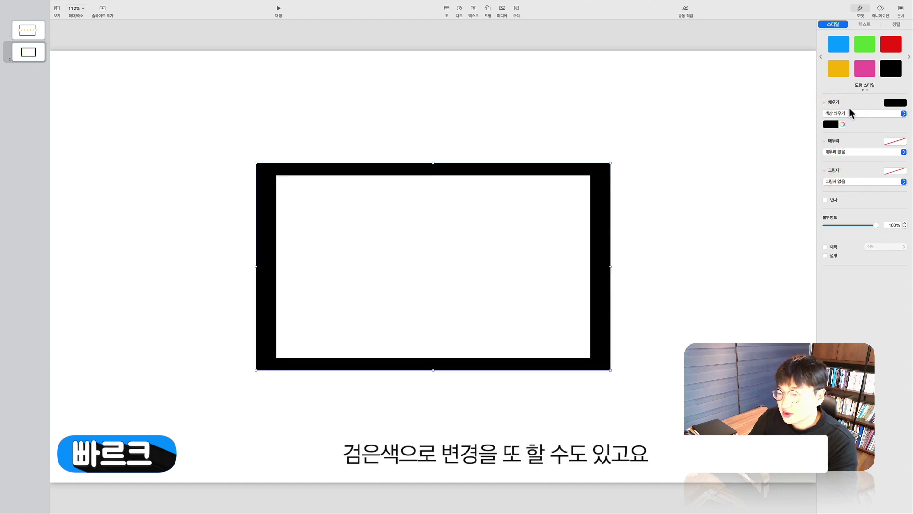
left_click(831, 125)
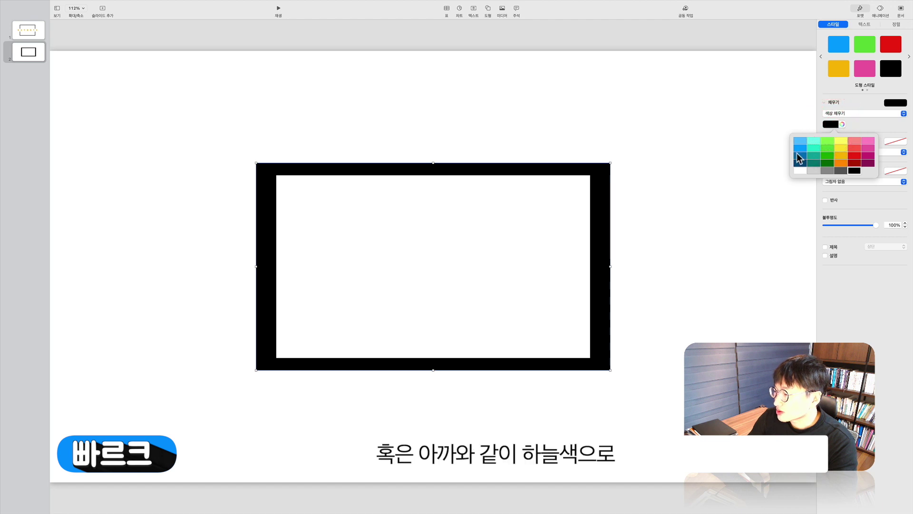
left_click(799, 149)
left_click(707, 153)
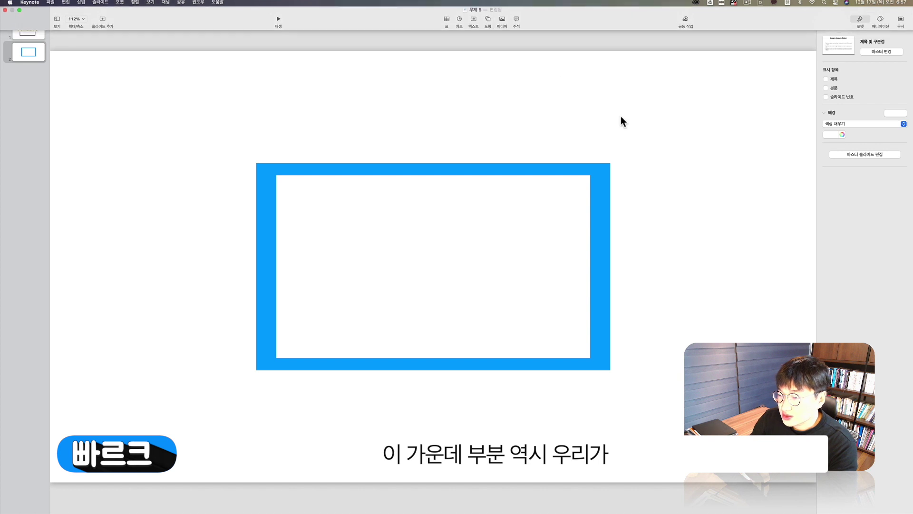
Step: Insert another square and stretch it into a long thin horizontal bar extending past both sides of the frame
left_click(489, 9)
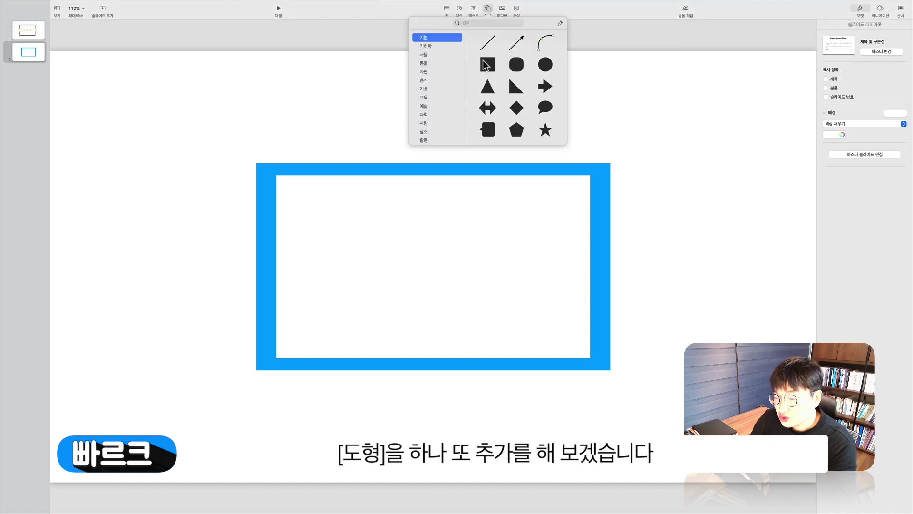
left_click(483, 59)
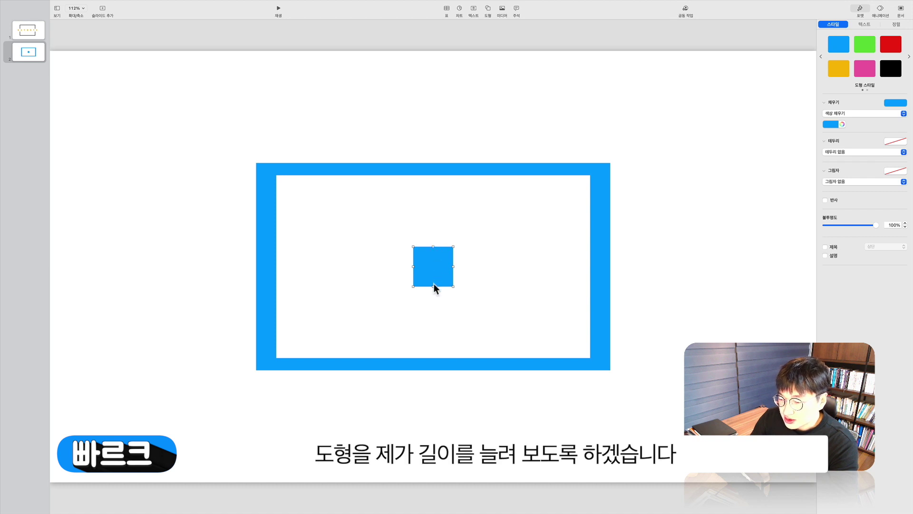
left_click_drag(434, 286, 651, 275)
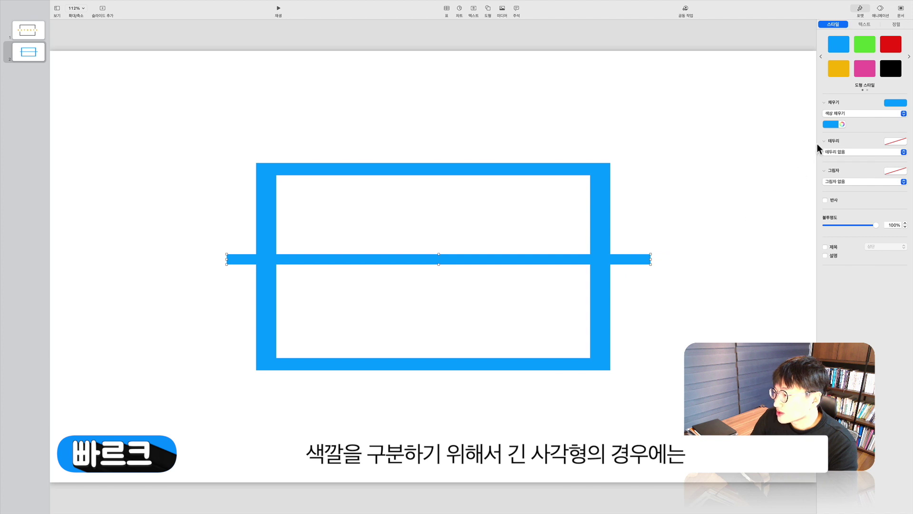
Step: Change the fill colour of the long horizontal bar to black
left_click(836, 126)
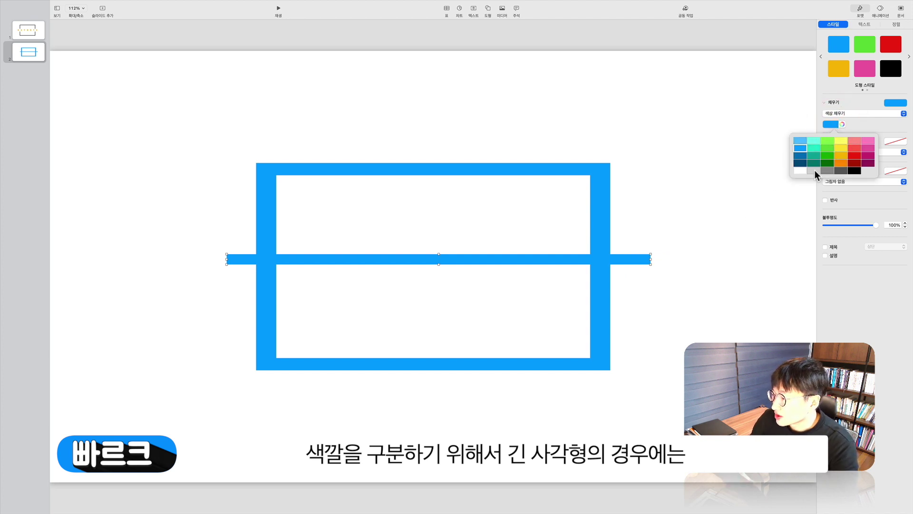
left_click(855, 170)
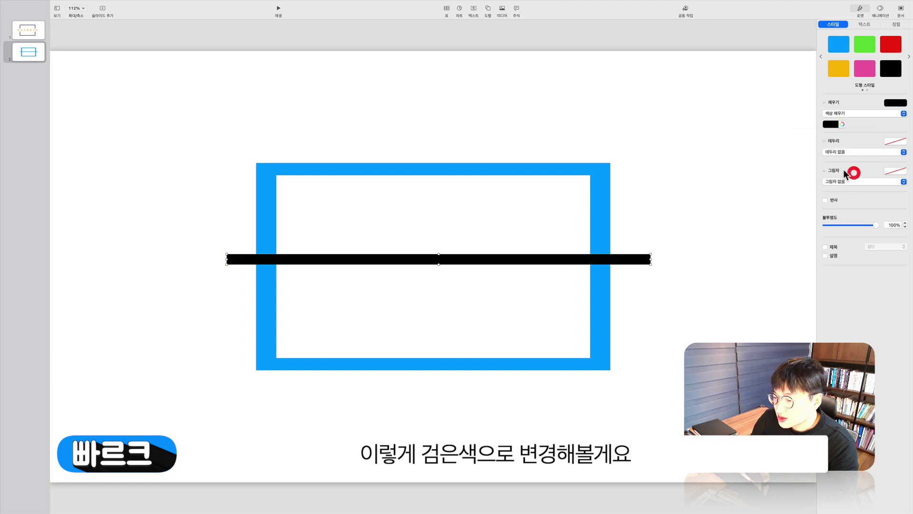
left_click(728, 167)
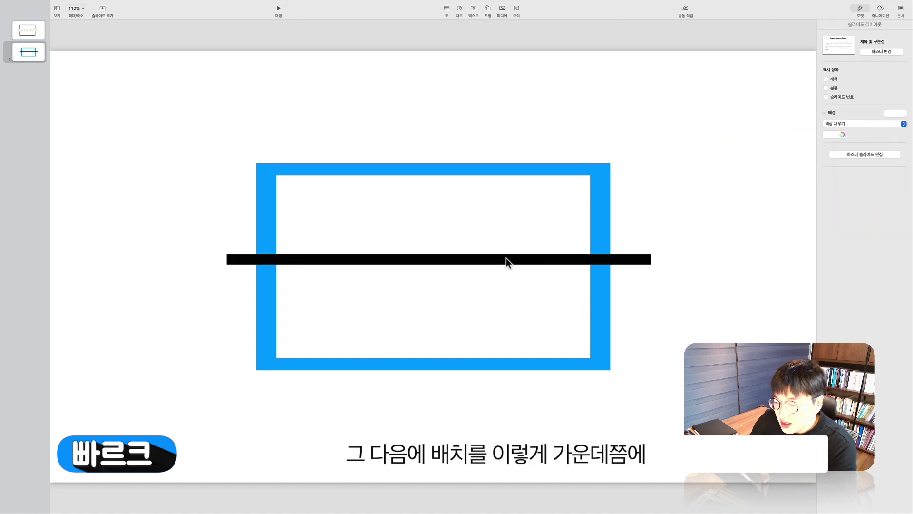
Step: Centre the black bar over the blue frame and keep the bar selected
left_click_drag(506, 258, 499, 266)
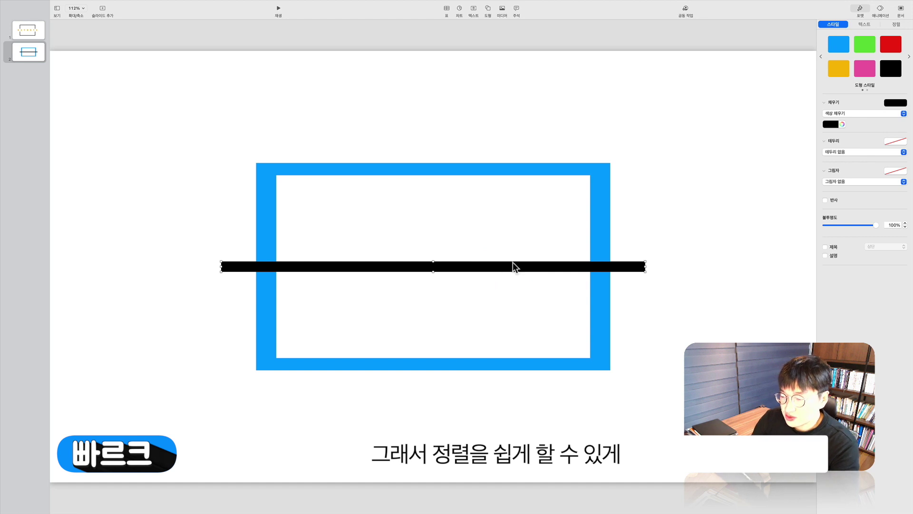
left_click(692, 247)
left_click(555, 265)
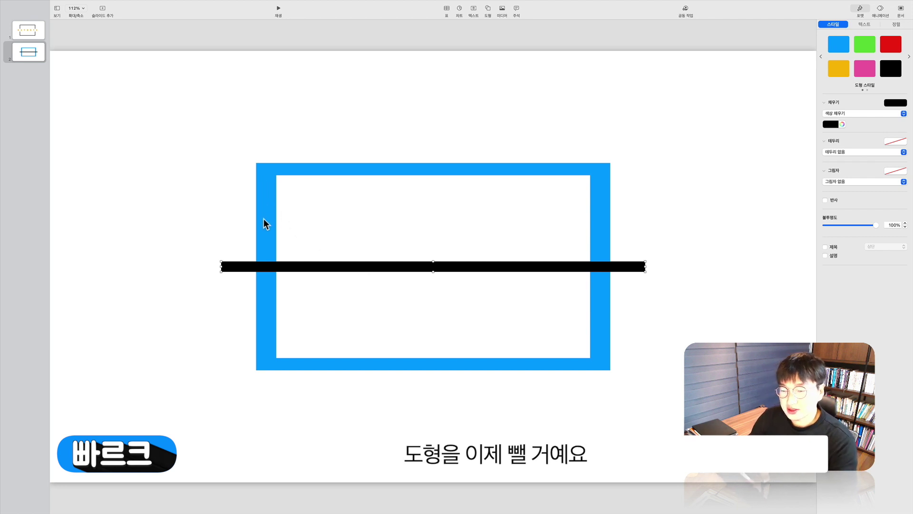
Step: Subtract the black horizontal bar from the blue frame to cut a gap through both of its sides
left_click_drag(176, 116, 675, 421)
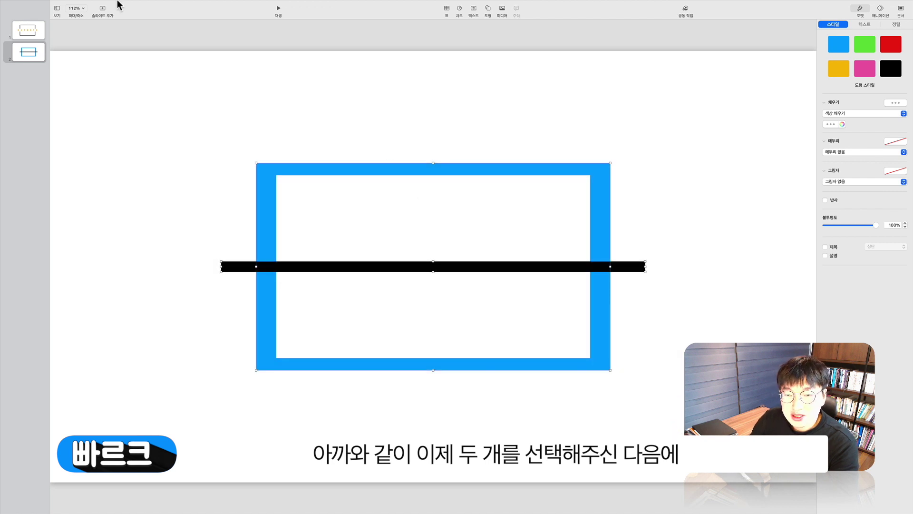
left_click(120, 5)
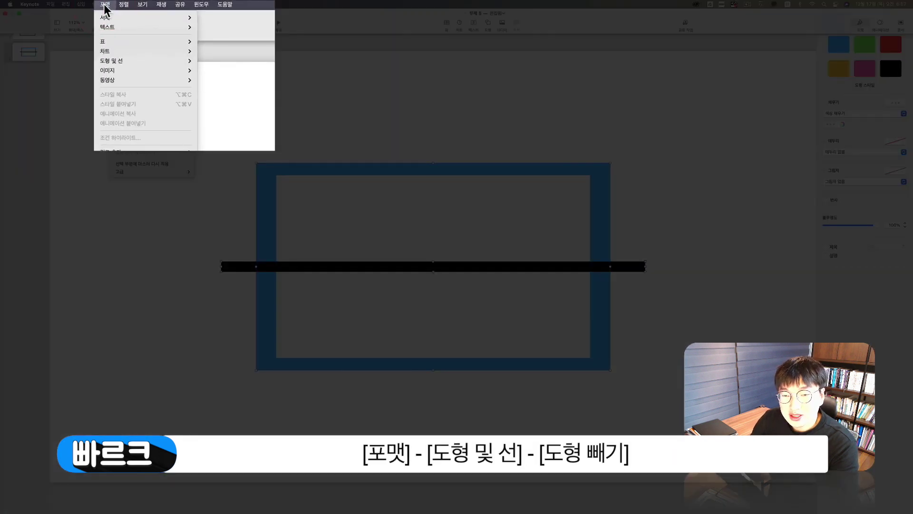
mouse_move(122, 51)
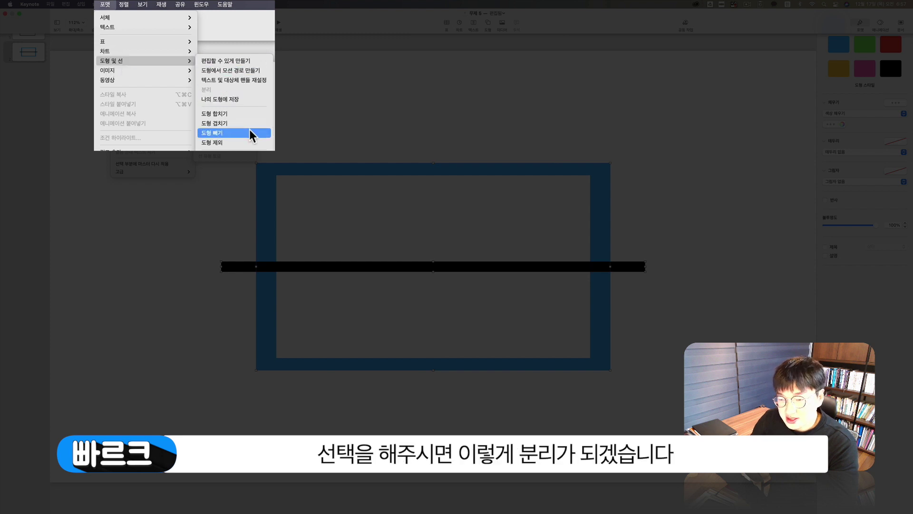
left_click(251, 134)
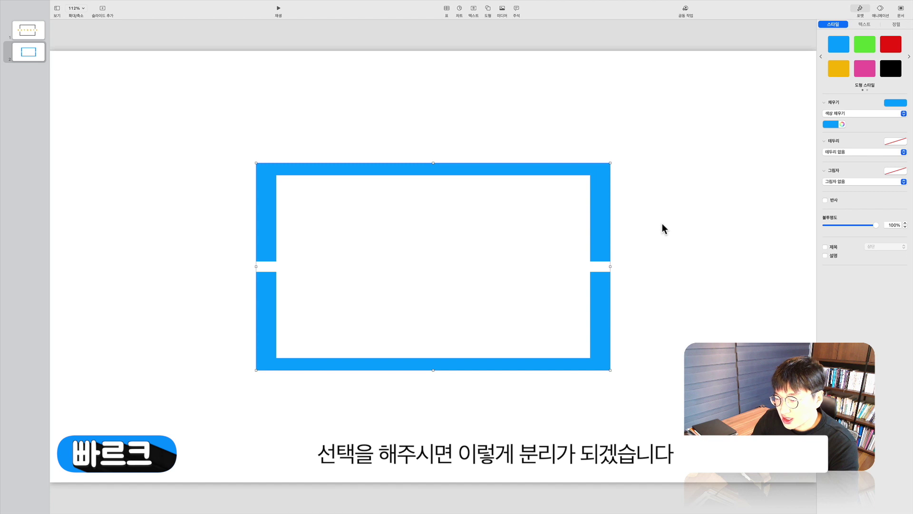
left_click(663, 227)
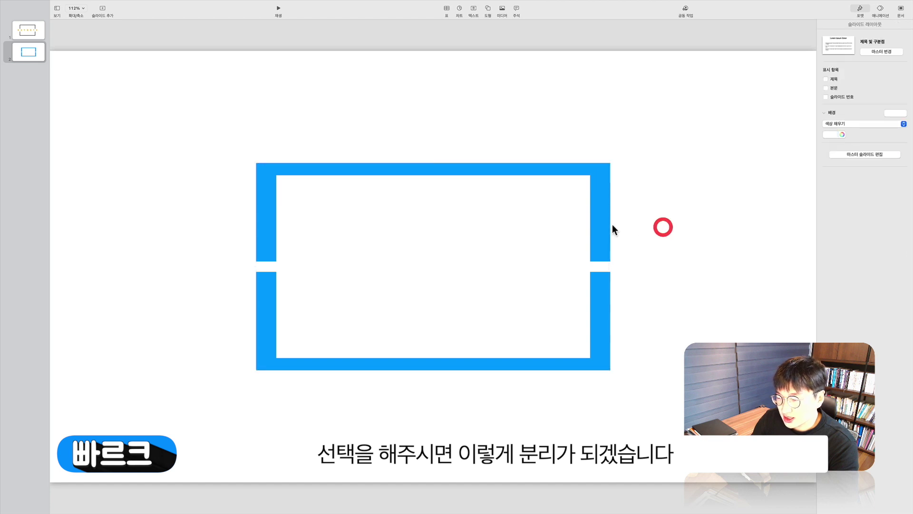
Step: Try moving the cut frame as a single piece and undo the move
left_click(605, 224)
mouse_move(605, 228)
left_mouse_down()
mouse_move(630, 193)
mouse_move(599, 231)
left_mouse_up()
key("super+z")
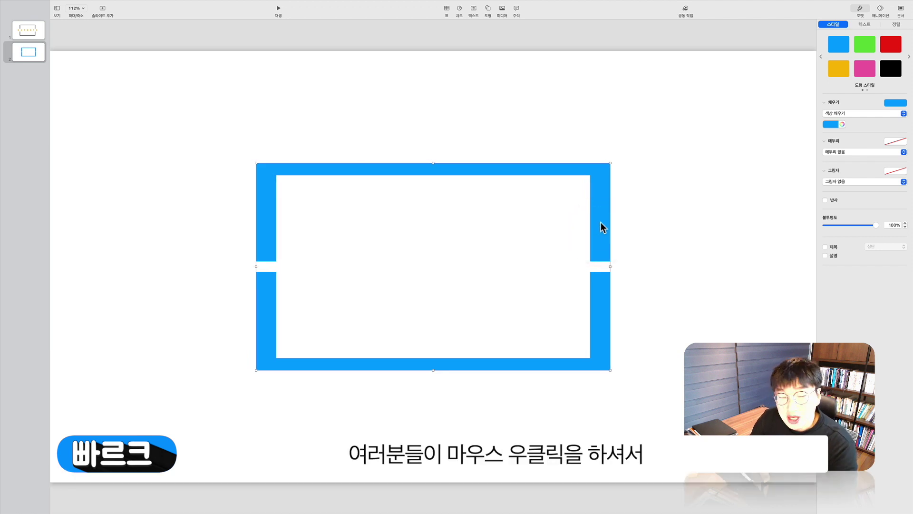
Step: Break the cut frame apart into separate upper and lower shapes, and select each half individually
right_click(601, 221)
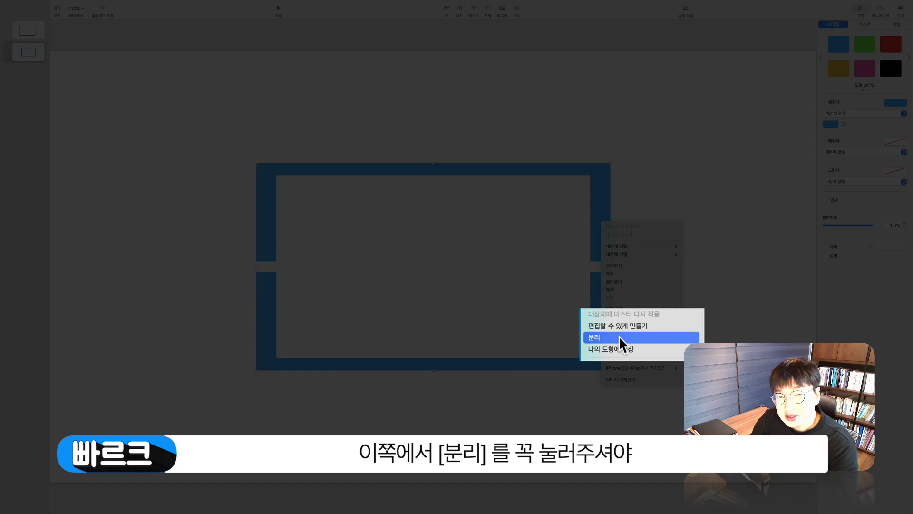
left_click(618, 335)
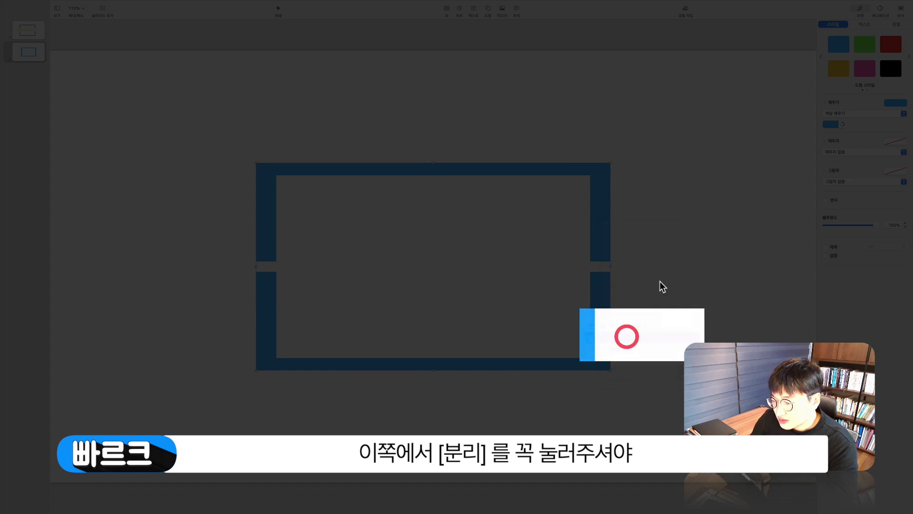
left_click(660, 280)
left_click(601, 235)
left_click(602, 295)
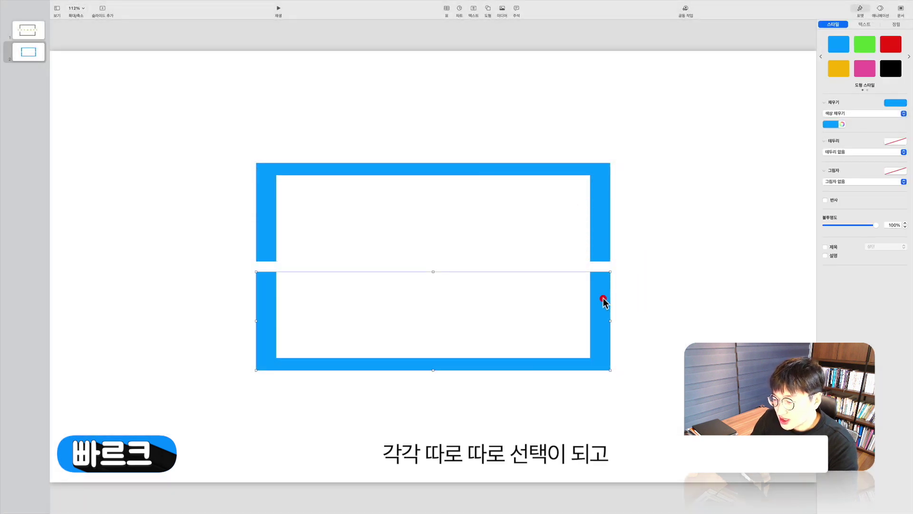
Step: Try a light yellow and a golden yellow fill on the upper half of the frame
left_click(604, 226)
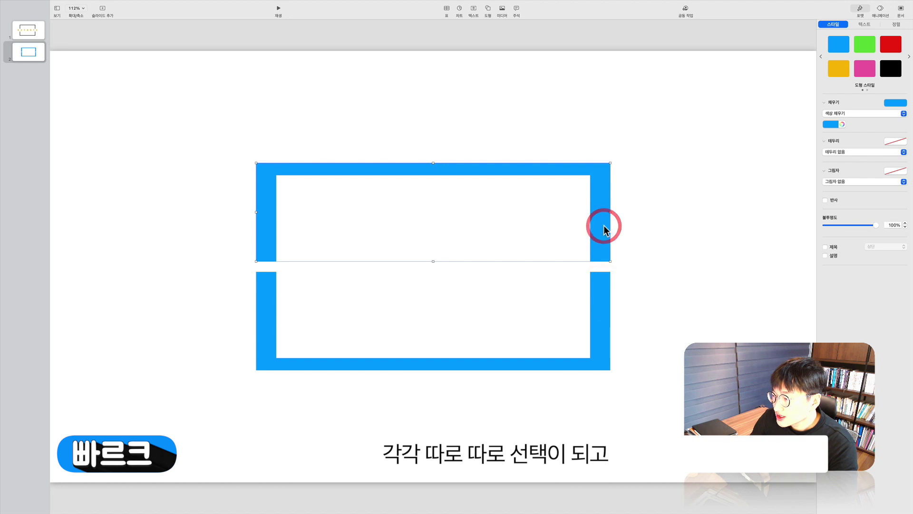
left_click(836, 125)
left_click(842, 139)
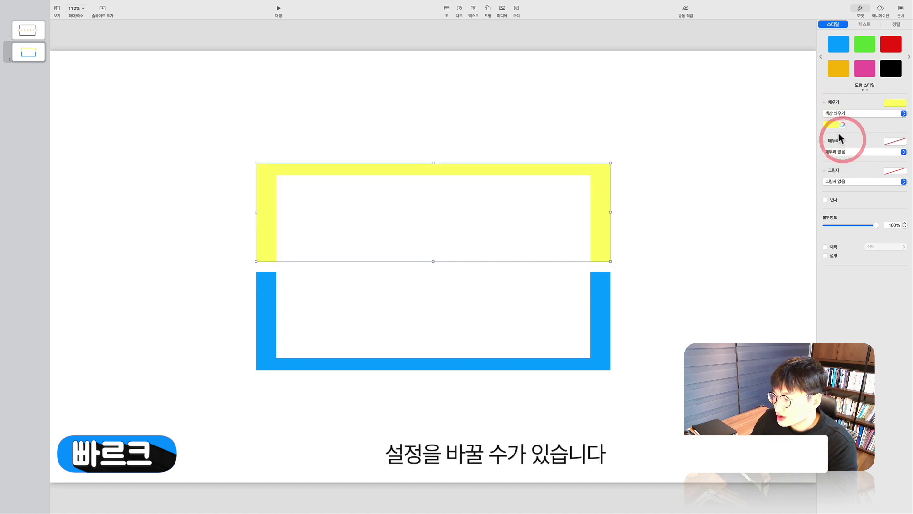
left_click(835, 125)
left_click(841, 155)
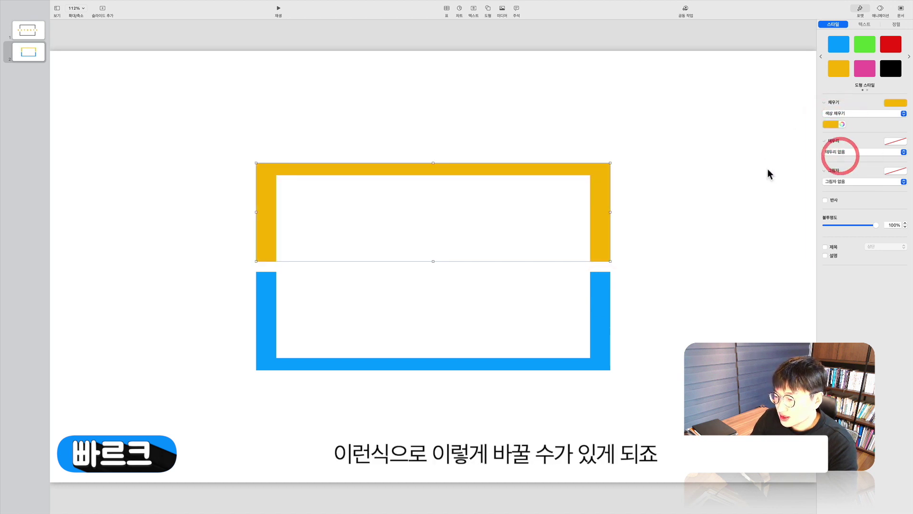
Step: Try a light green slide background and undo it
left_click(768, 168)
left_click(836, 134)
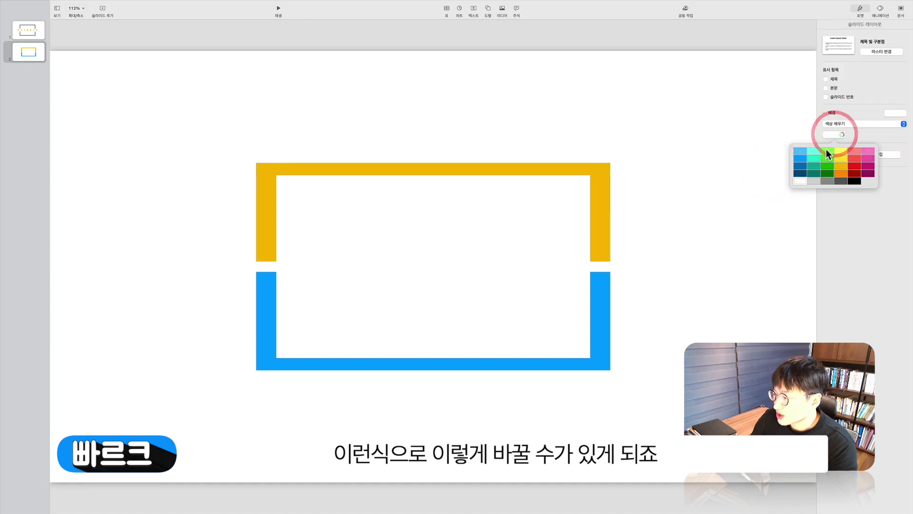
left_click(826, 149)
key("super+z")
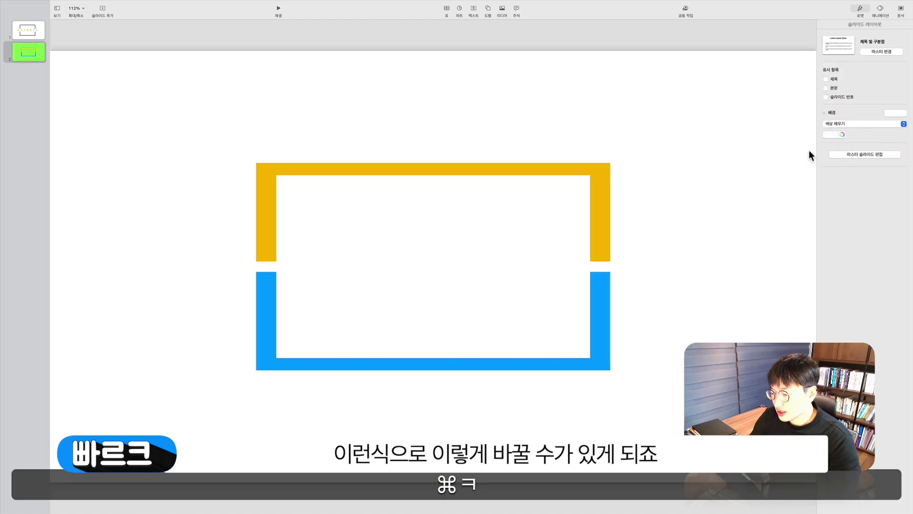
Step: Change the fill colour of the upper frame half to light blue
left_click(644, 202)
left_click(604, 209)
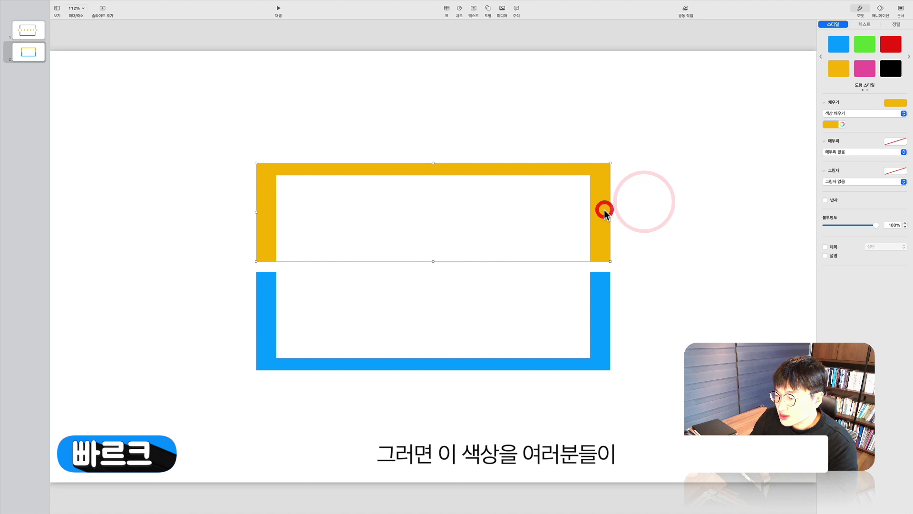
left_click(834, 125)
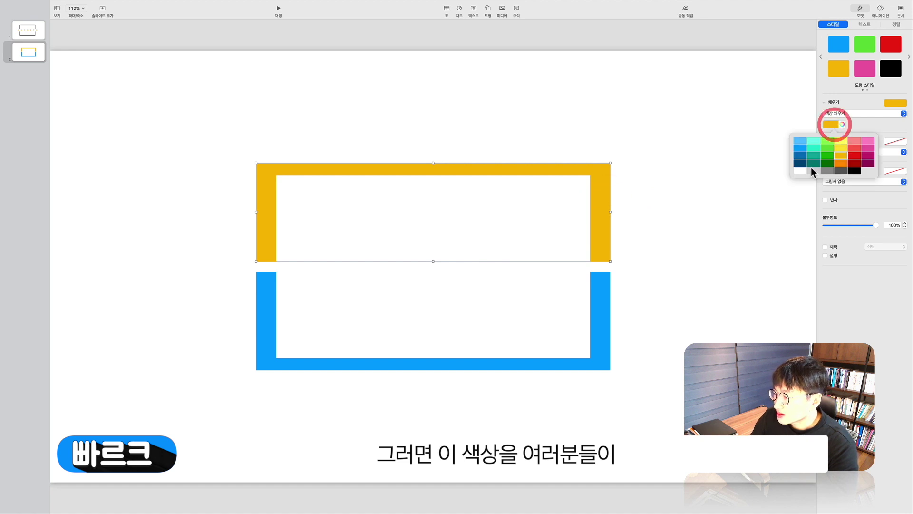
left_click(802, 142)
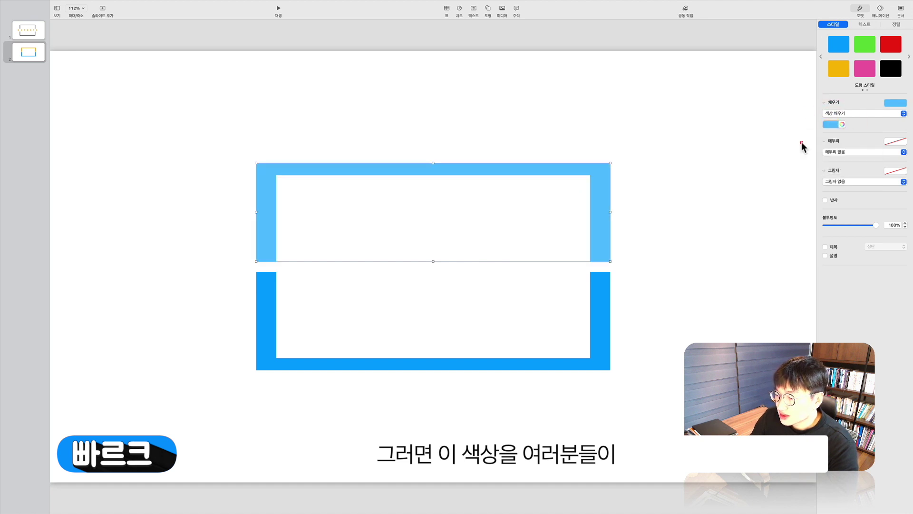
Step: Fill the lower frame half with the same light blue and move the two halves apart vertically to widen the gap
left_click(604, 308)
left_click(834, 124)
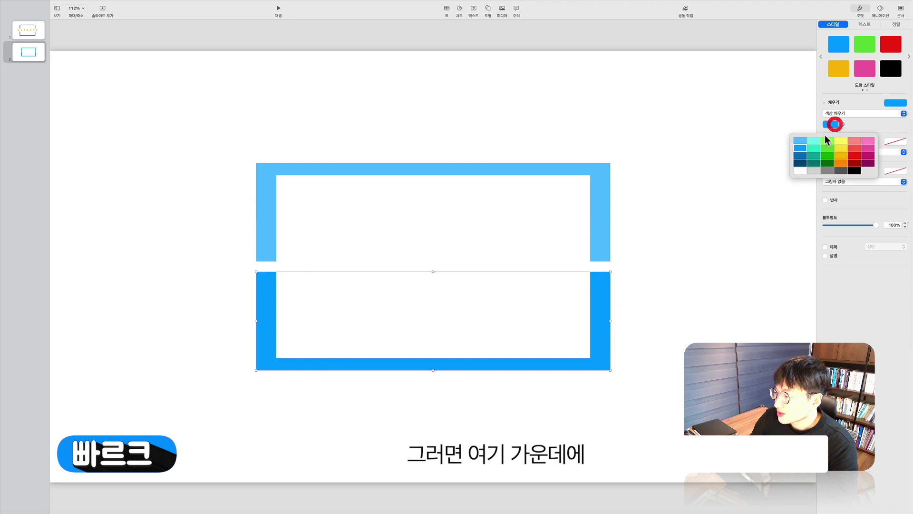
left_click(800, 143)
left_click_drag(602, 215, 601, 188)
left_click_drag(600, 279, 599, 295)
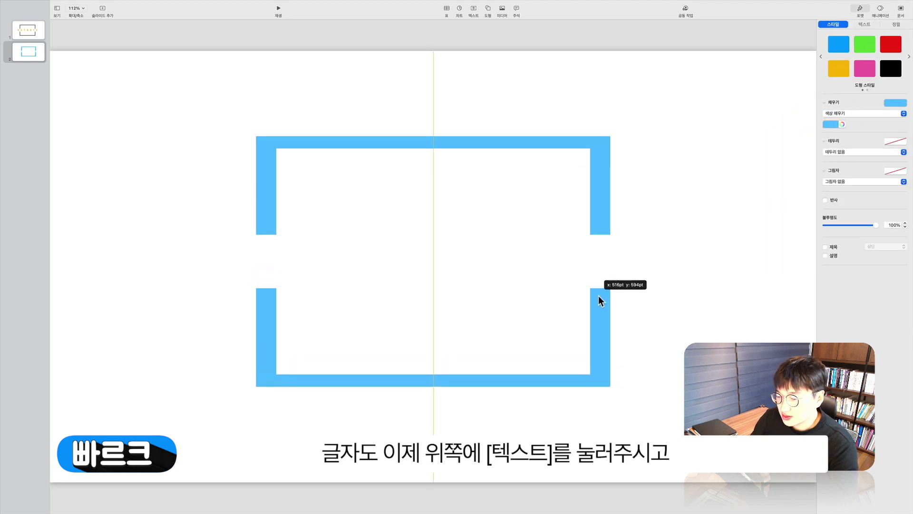
Step: Insert a text box in the gap between the frame halves and enter KEYNOTE
left_click(475, 9)
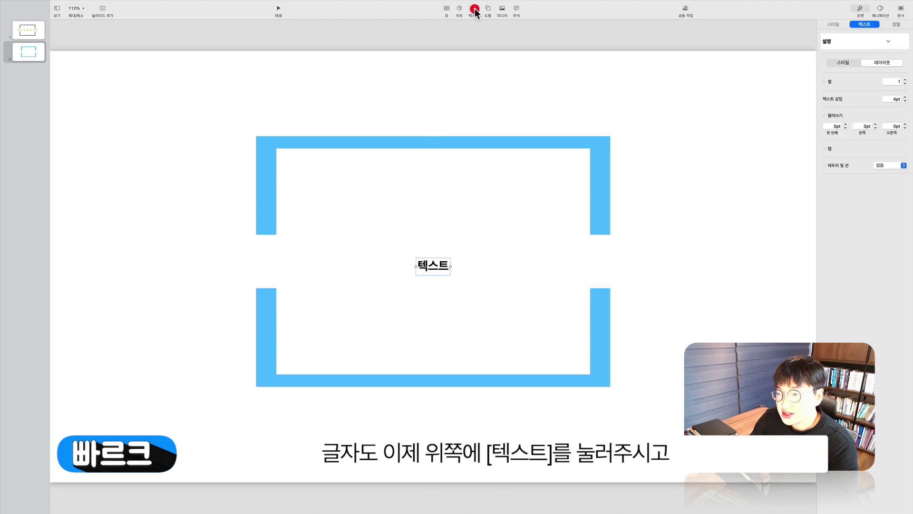
double_click(444, 268)
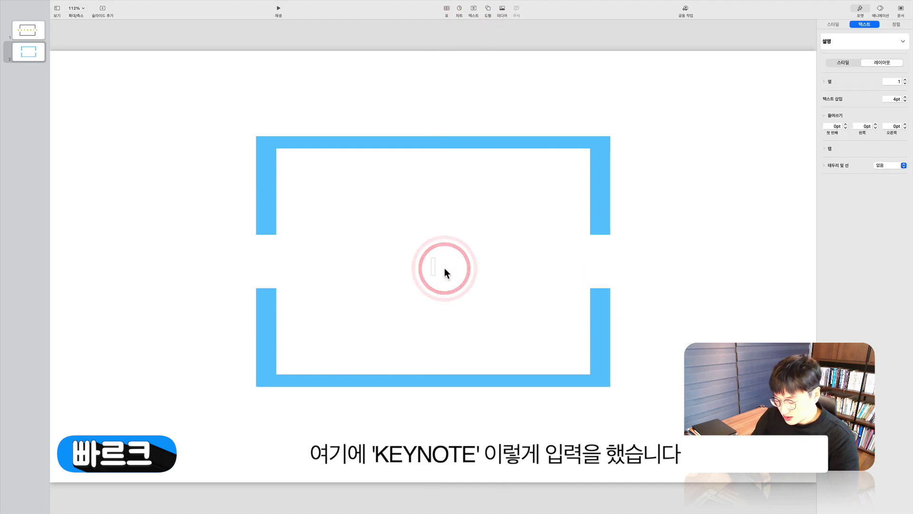
type("KEYNOTE")
left_click(533, 262)
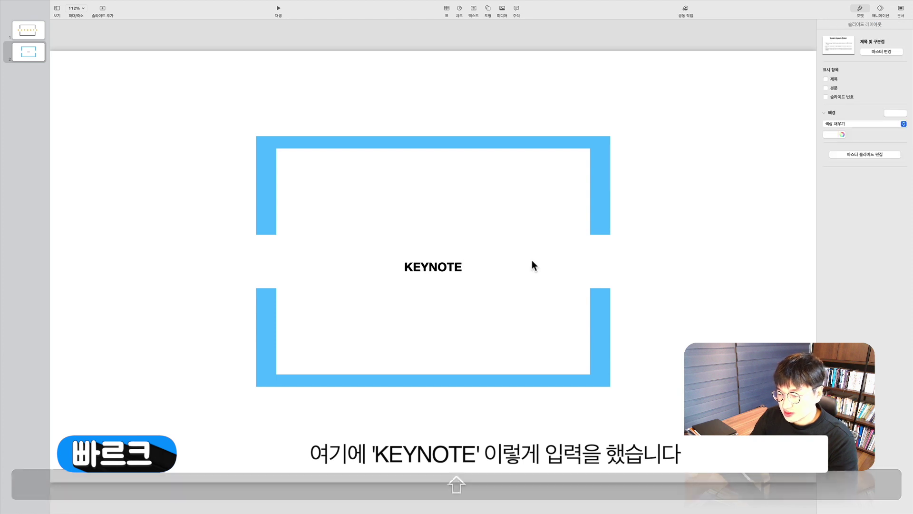
Step: Apply the 제목 (Title) paragraph style to the KEYNOTE text
left_click(445, 265)
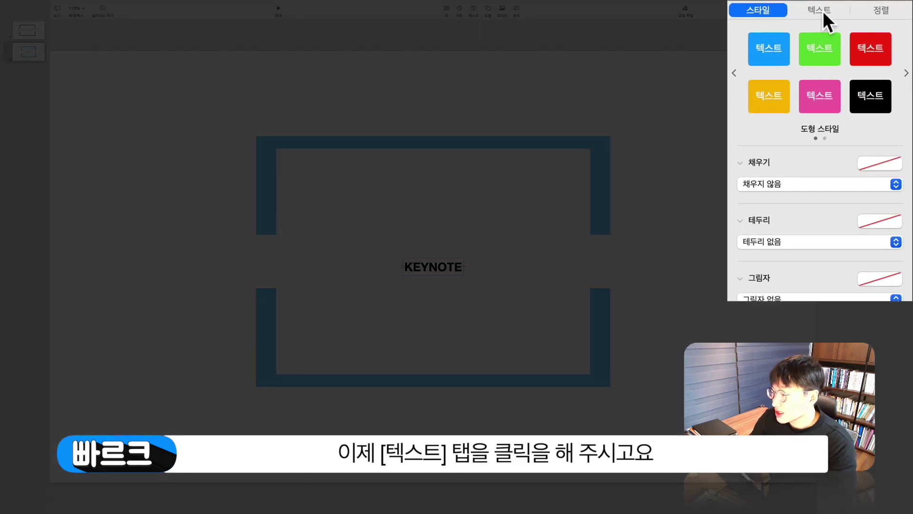
left_click(821, 10)
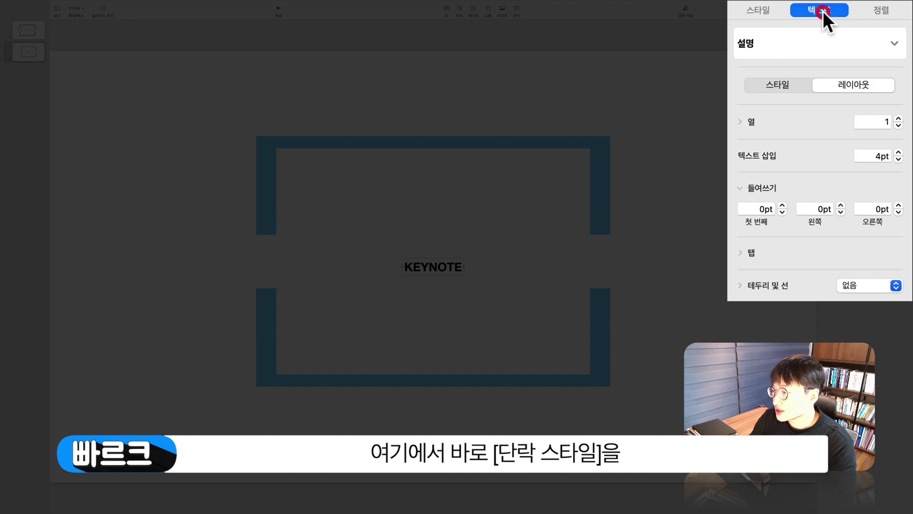
left_click(894, 44)
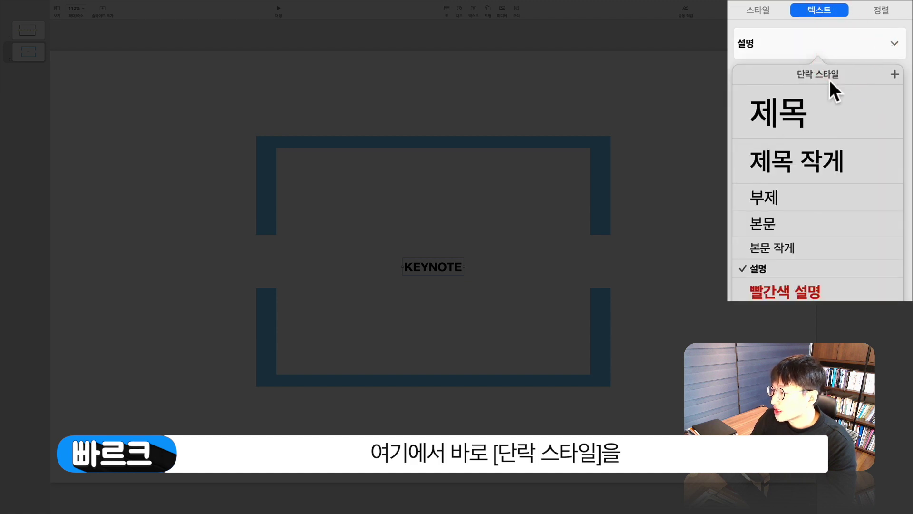
left_click(794, 114)
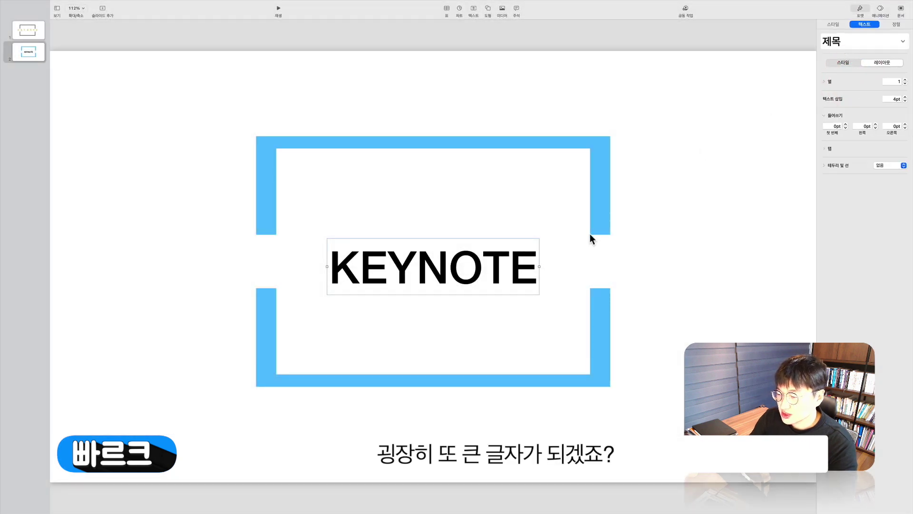
Step: Set the typeface of the KEYNOTE text to 볼드체 (Bold)
left_click(840, 64)
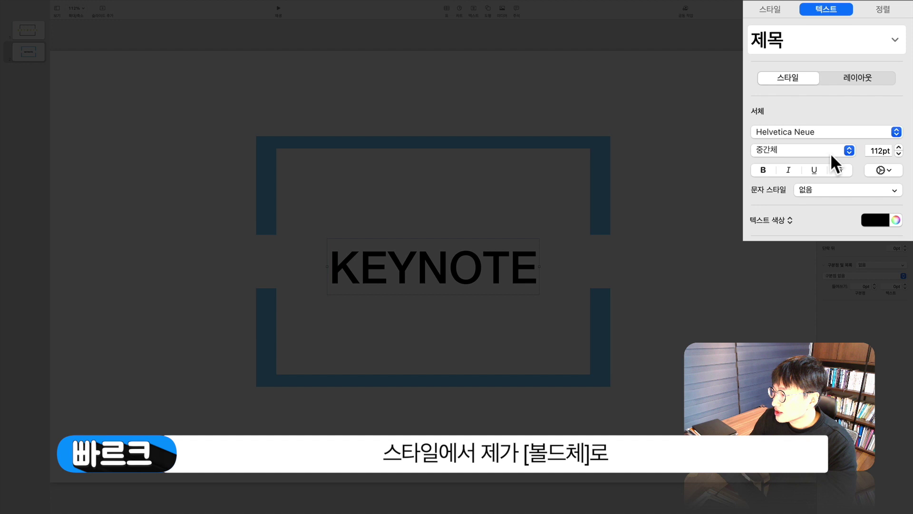
left_click(831, 153)
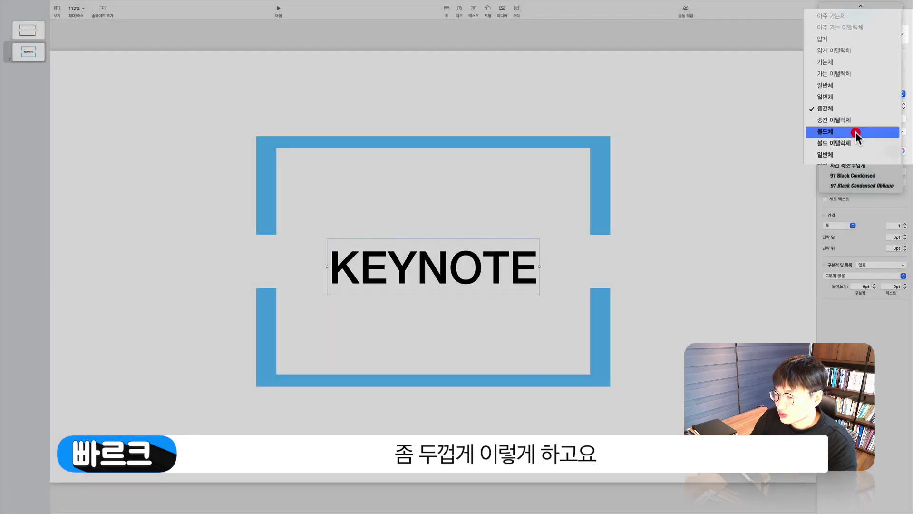
left_click(855, 133)
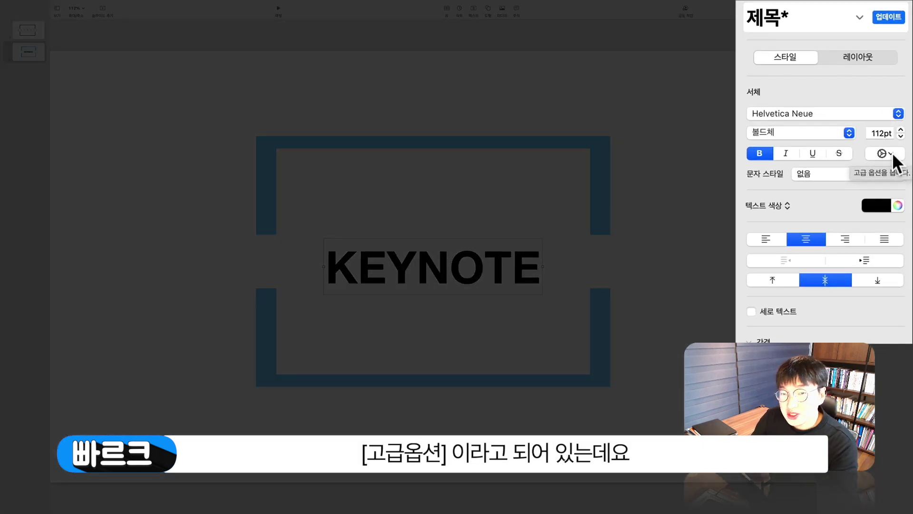
Step: Set the character spacing of the KEYNOTE text to 100% and shift the text so its letters sit centred across the frame gap
left_click(892, 155)
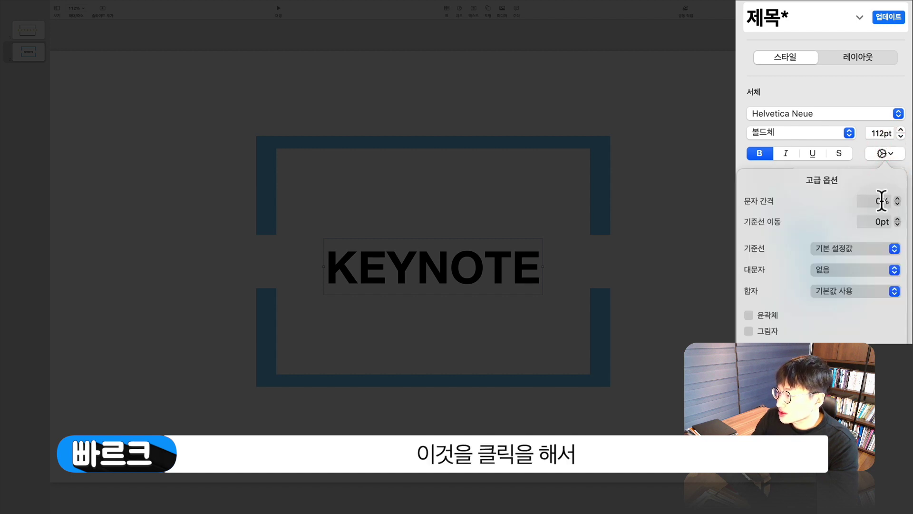
left_click(868, 201)
type("1")
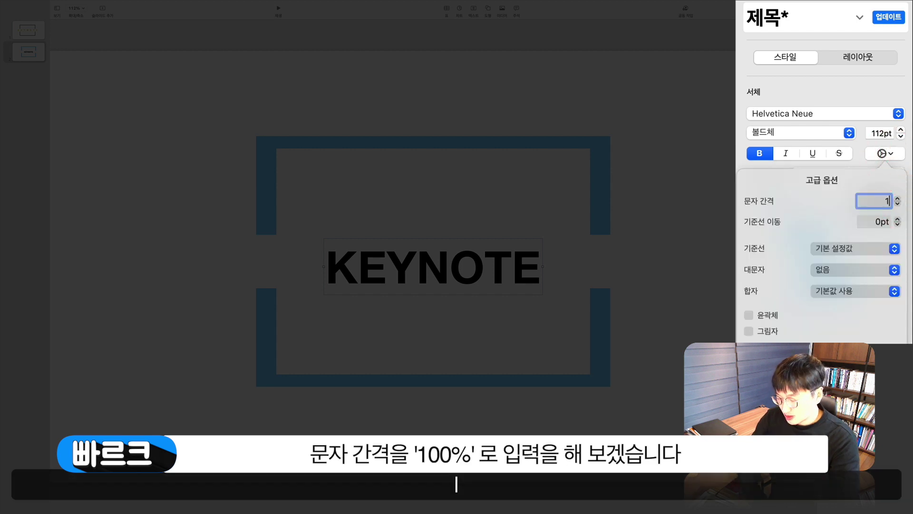
type("00")
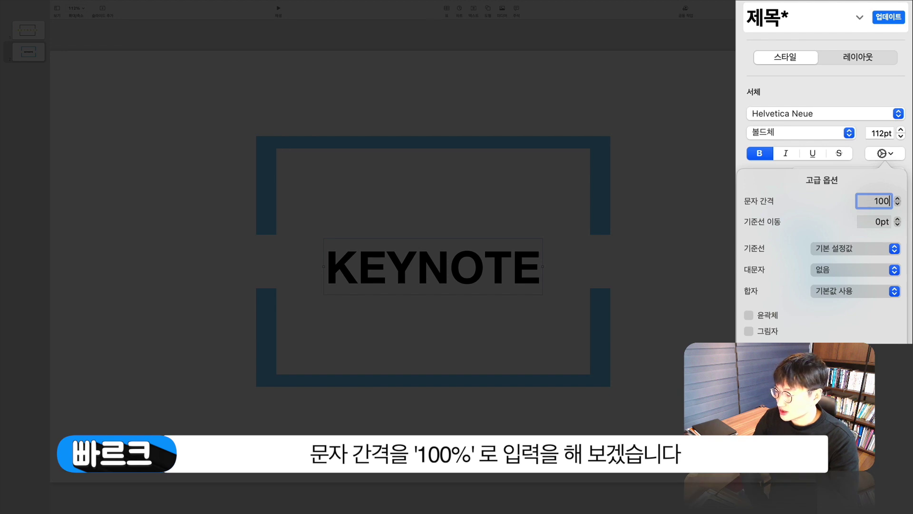
key("Return")
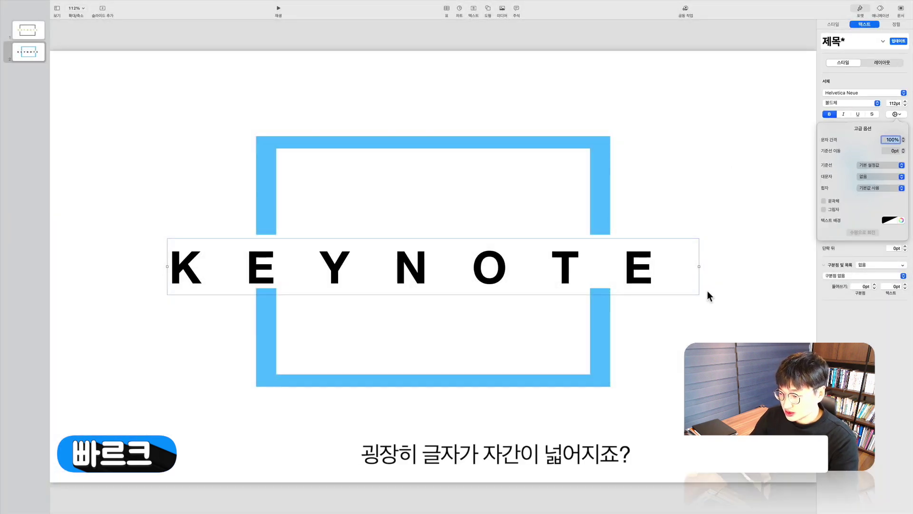
left_click(625, 326)
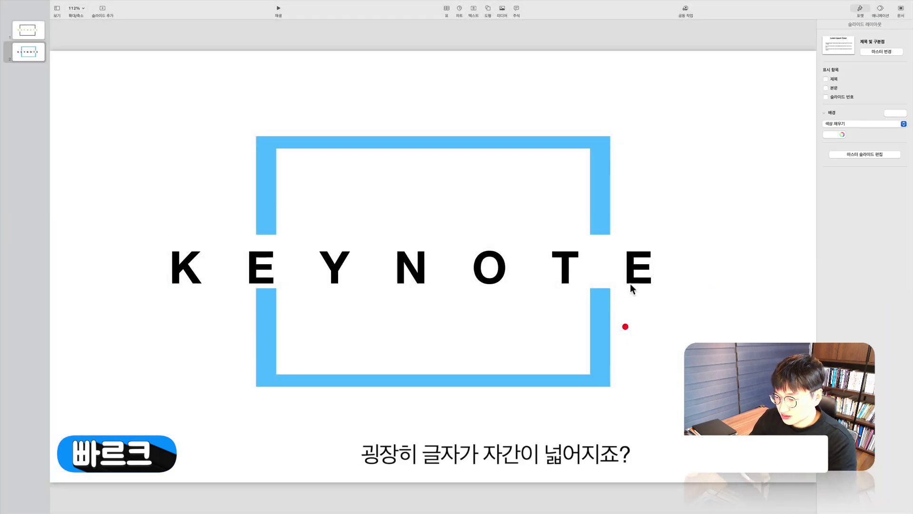
left_click_drag(633, 275, 661, 268)
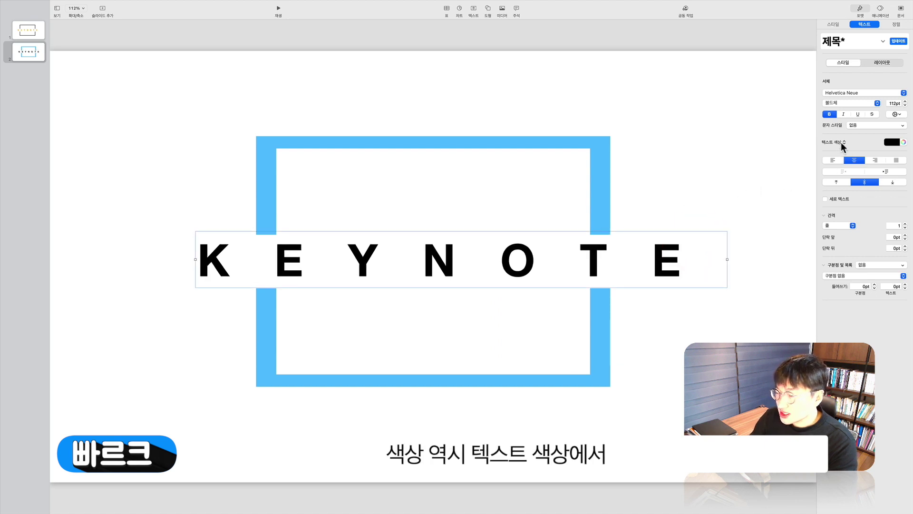
Step: Change the text colour of the KEYNOTE title to golden yellow
left_click(888, 142)
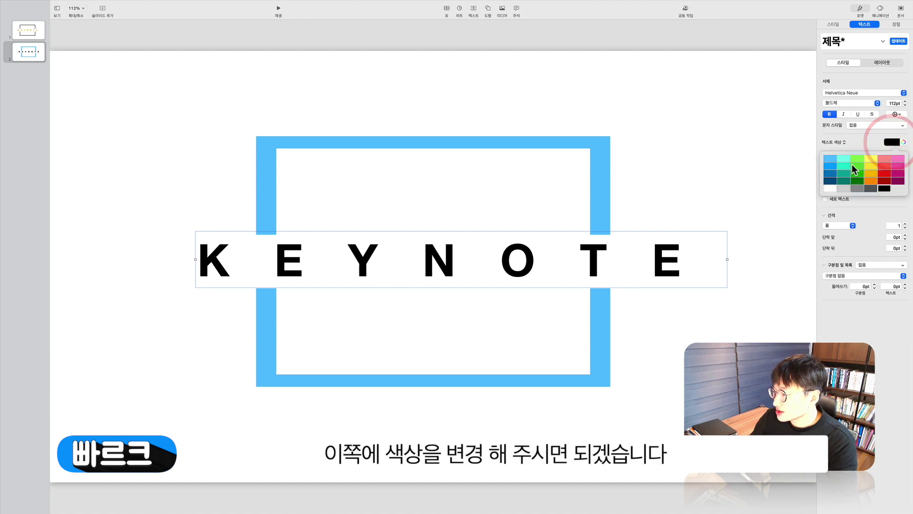
left_click(871, 171)
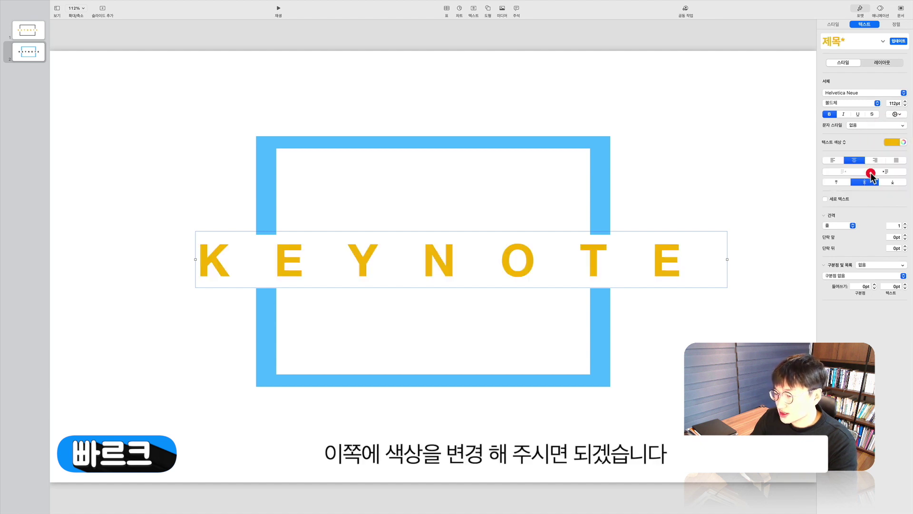
left_click(753, 190)
left_click(660, 261)
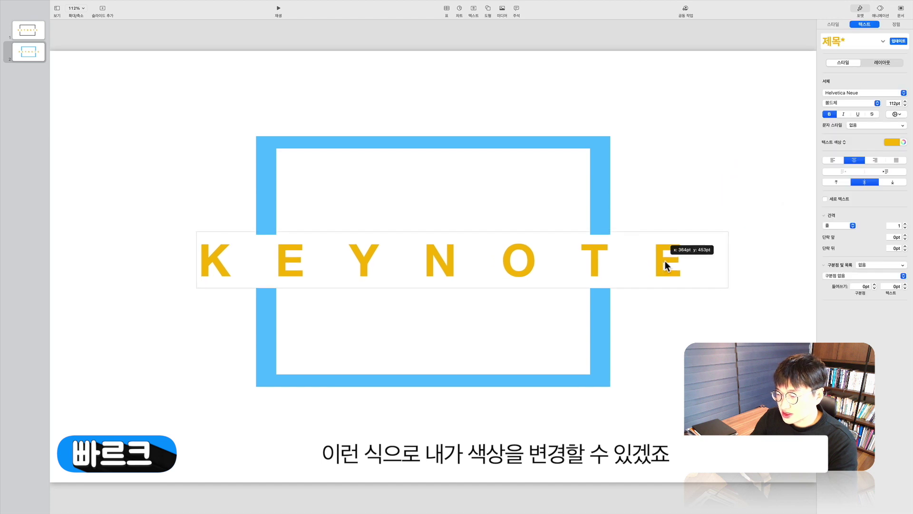
left_click(665, 261)
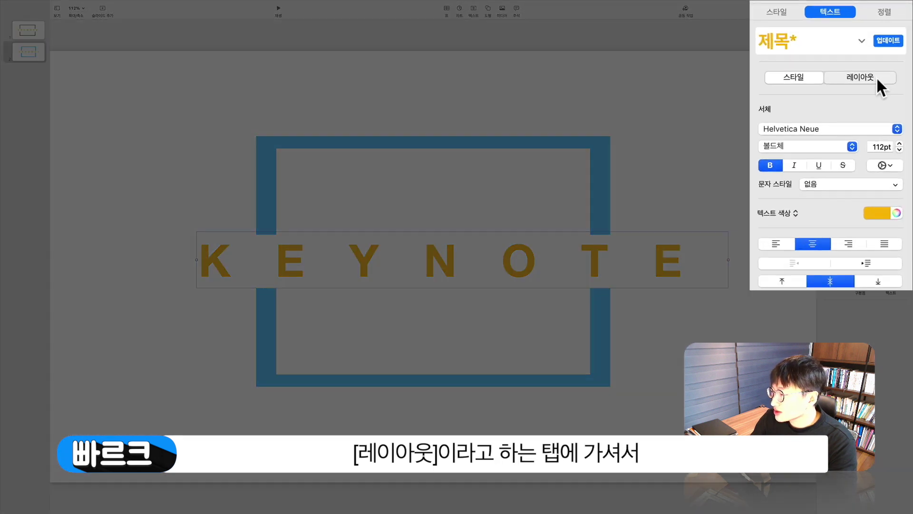
Step: Try a higher column count in the KEYNOTE text's layout settings and return it to 1
left_click(889, 63)
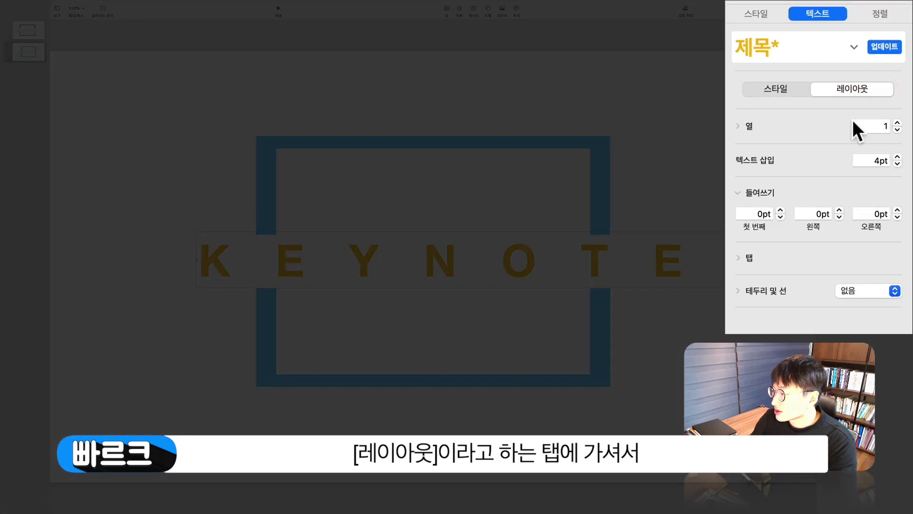
left_click(898, 122)
left_click(897, 130)
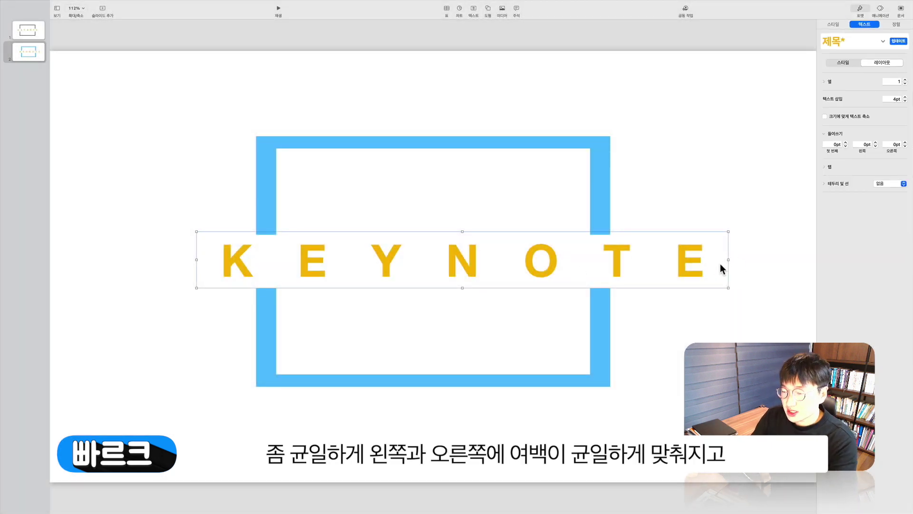
Step: Move the KEYNOTE text box to the centre of the slide
left_click_drag(547, 265, 519, 267)
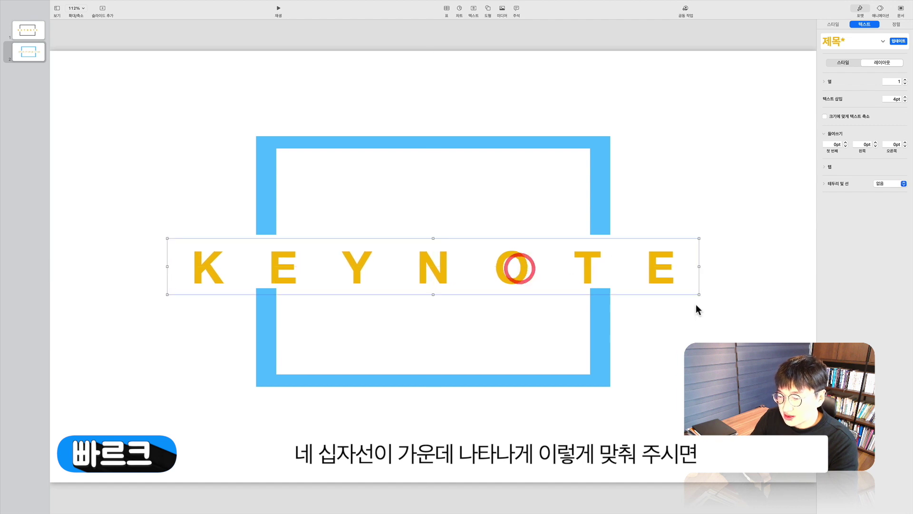
left_click(715, 314)
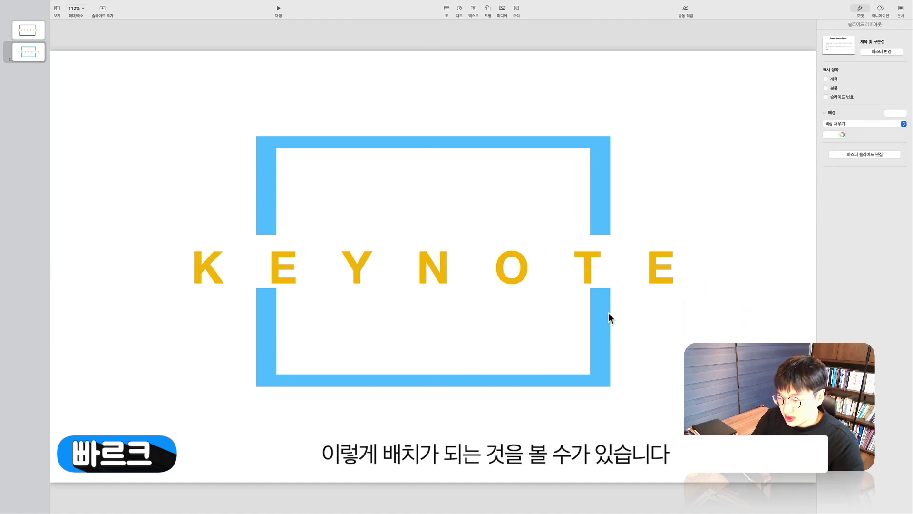
Step: Move the lower frame half slightly down and left to widen the gap, and align the upper half horizontally with it
left_click_drag(603, 313, 595, 321)
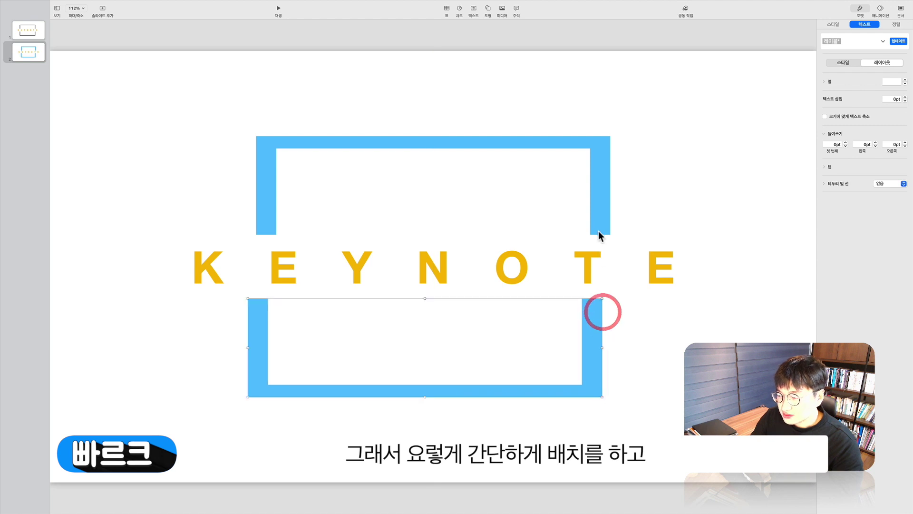
left_click_drag(599, 230, 592, 225)
left_click(682, 344)
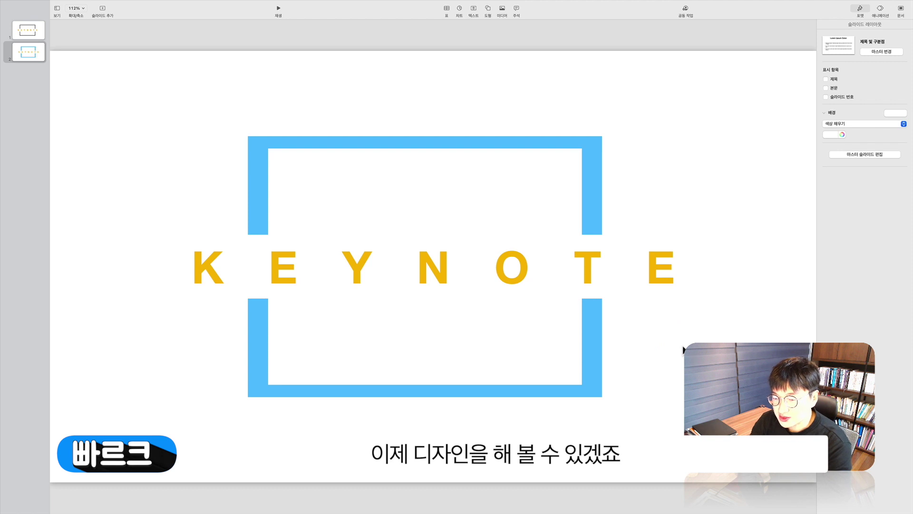
Step: Save the upper frame half to 나의 도형 (My Shapes) and name it 골대모양
left_click(461, 148)
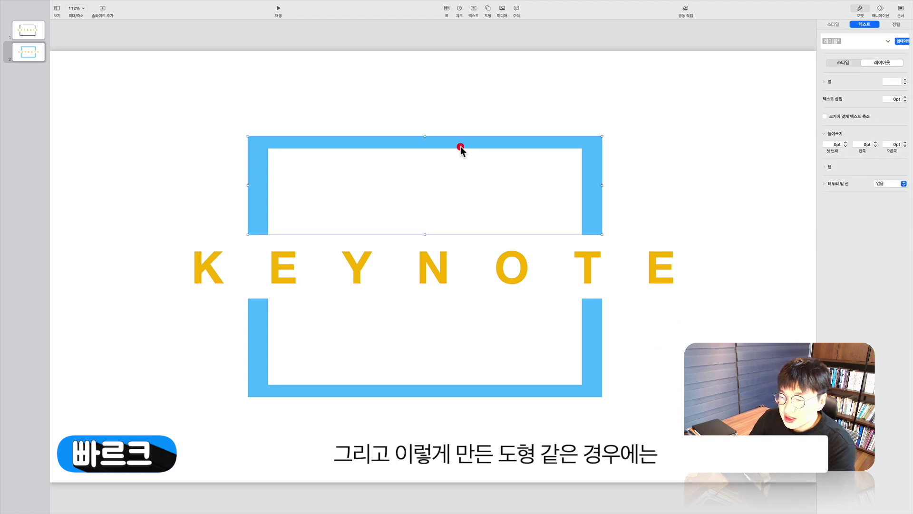
right_click(403, 143)
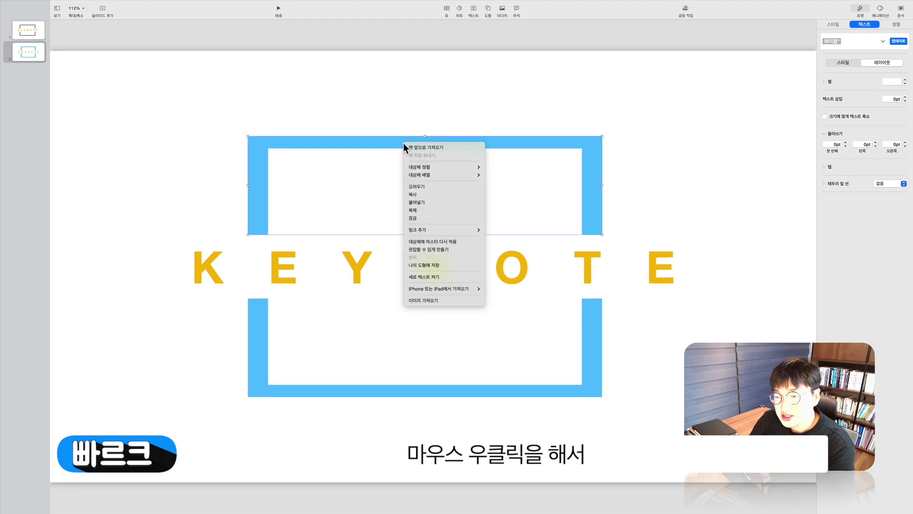
left_click(447, 266)
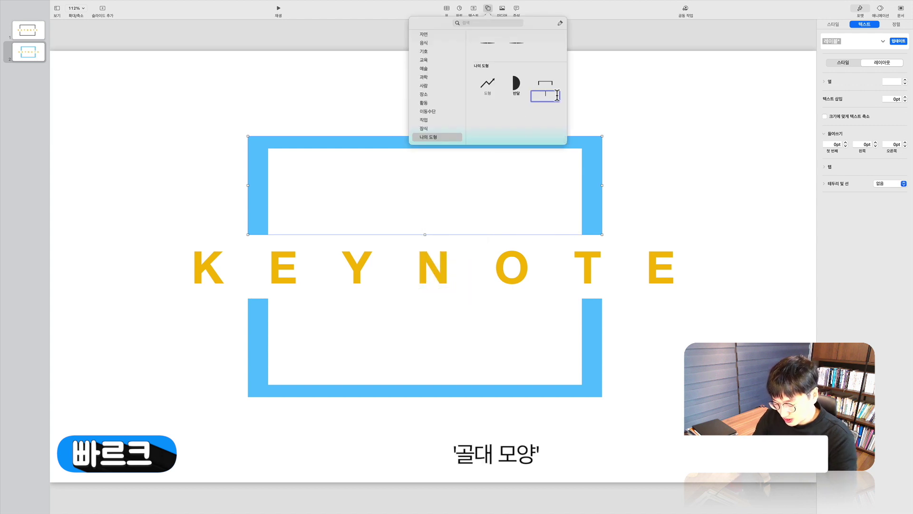
type("rhfeo")
key("BackSpace")
type("고")
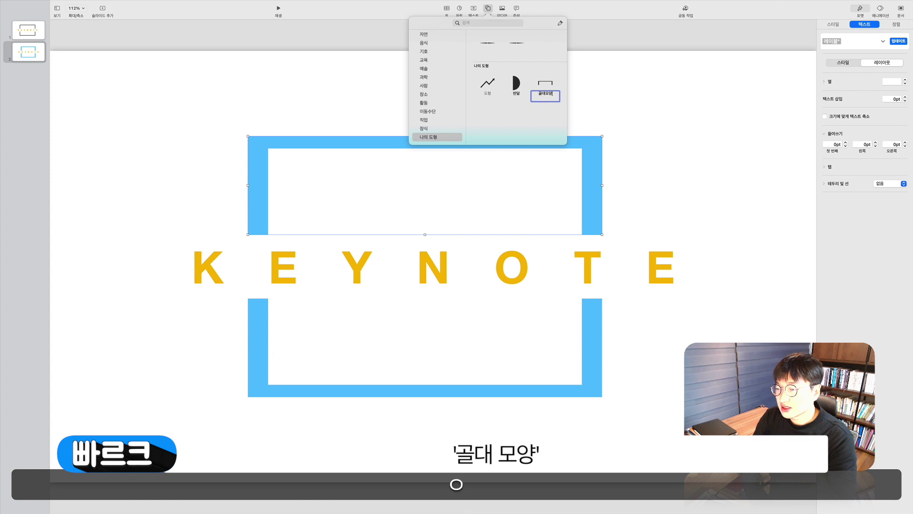
left_click(553, 118)
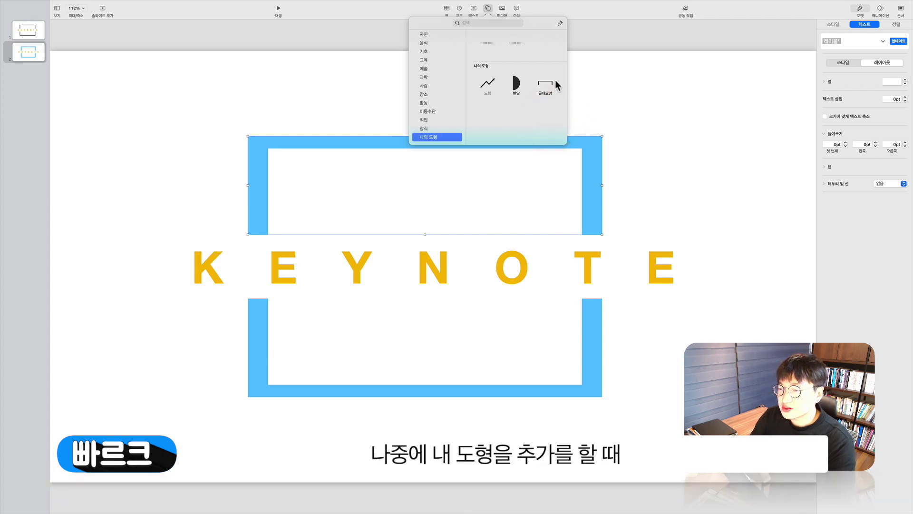
Step: Try out the saved 골대모양 shape as an enlarged copy above the frame, and delete that copy
left_click(489, 9)
left_click(488, 9)
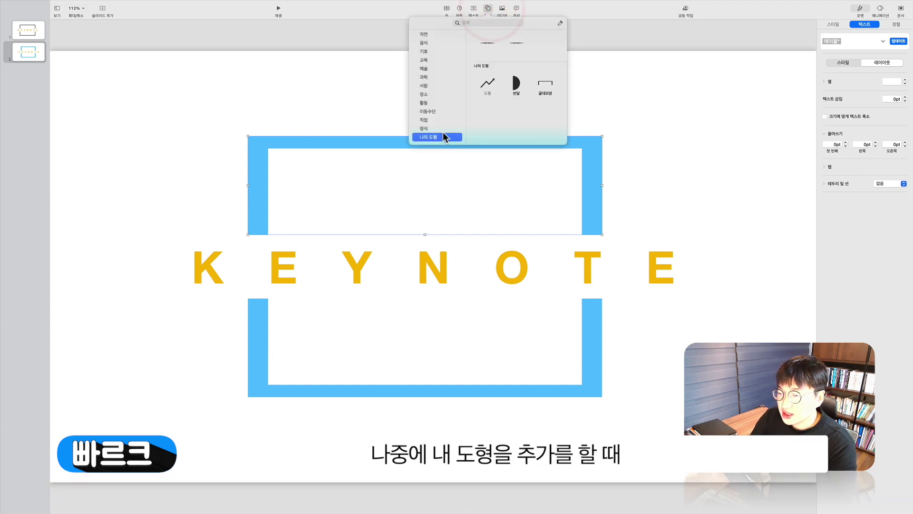
left_click(551, 84)
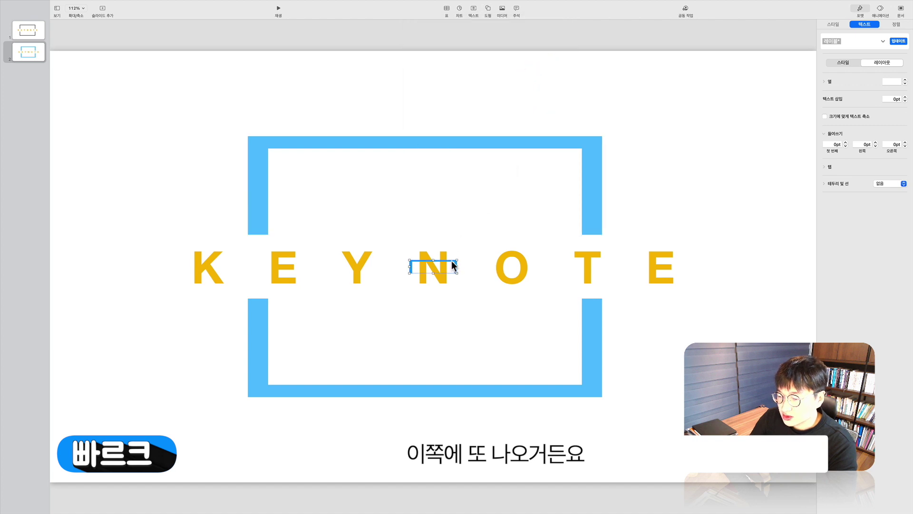
left_click_drag(453, 260, 525, 73)
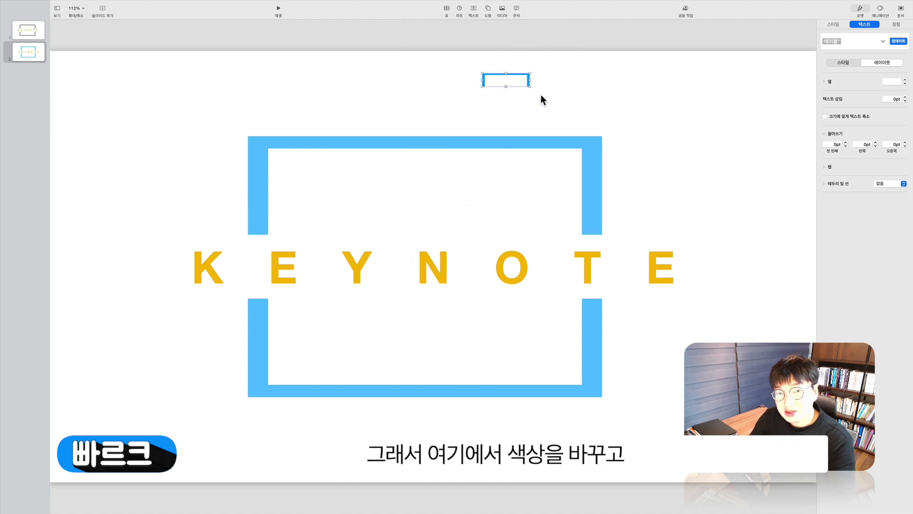
left_click_drag(529, 86, 678, 128)
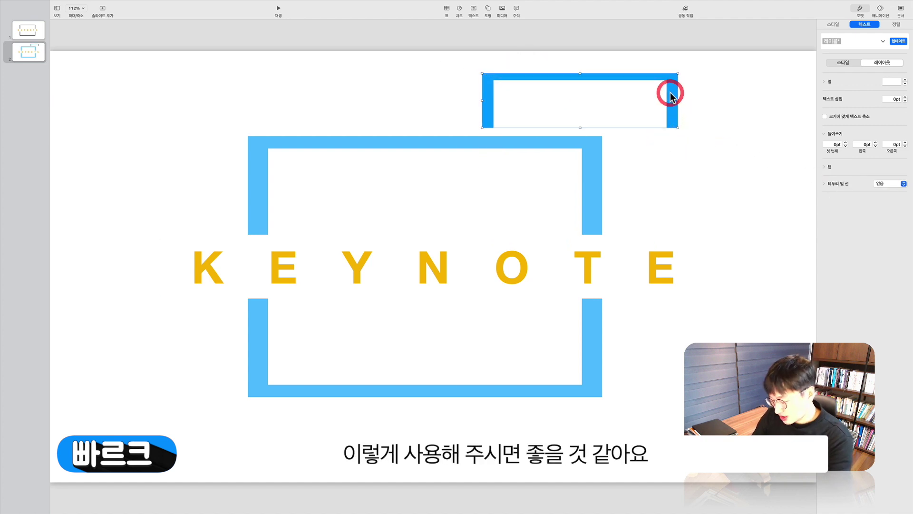
key("BackSpace")
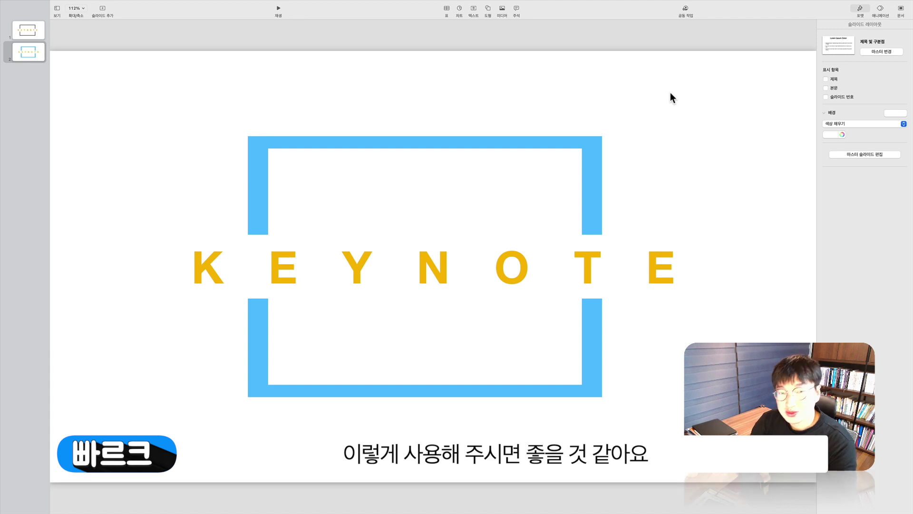